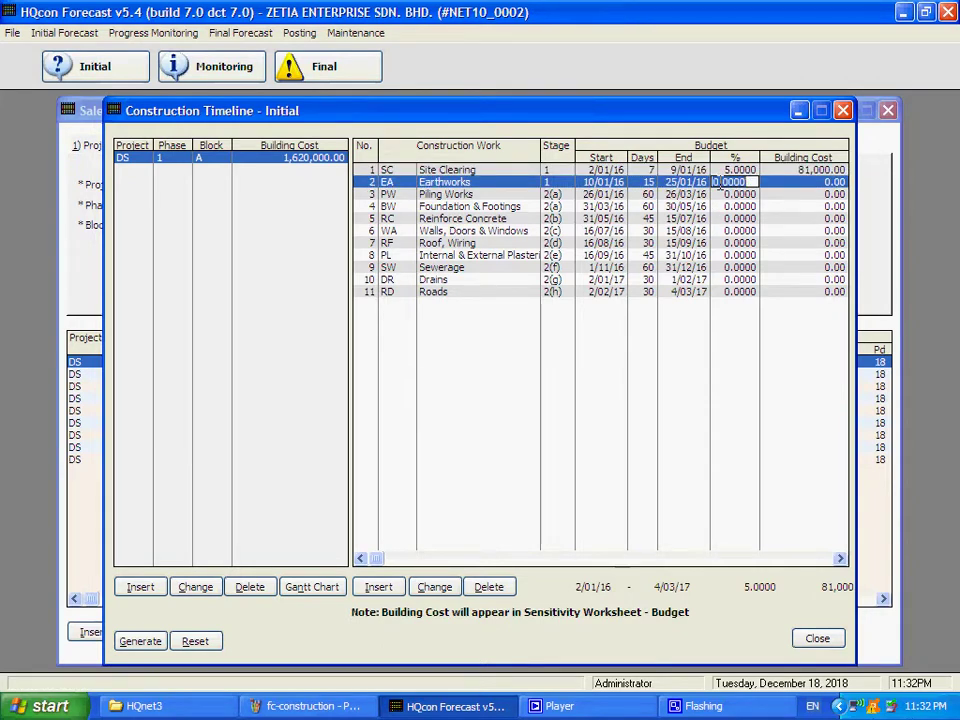
Step: Set the budget percentage to 5 for Earthworks and 10 for Piling Works
type("5")
key("Return")
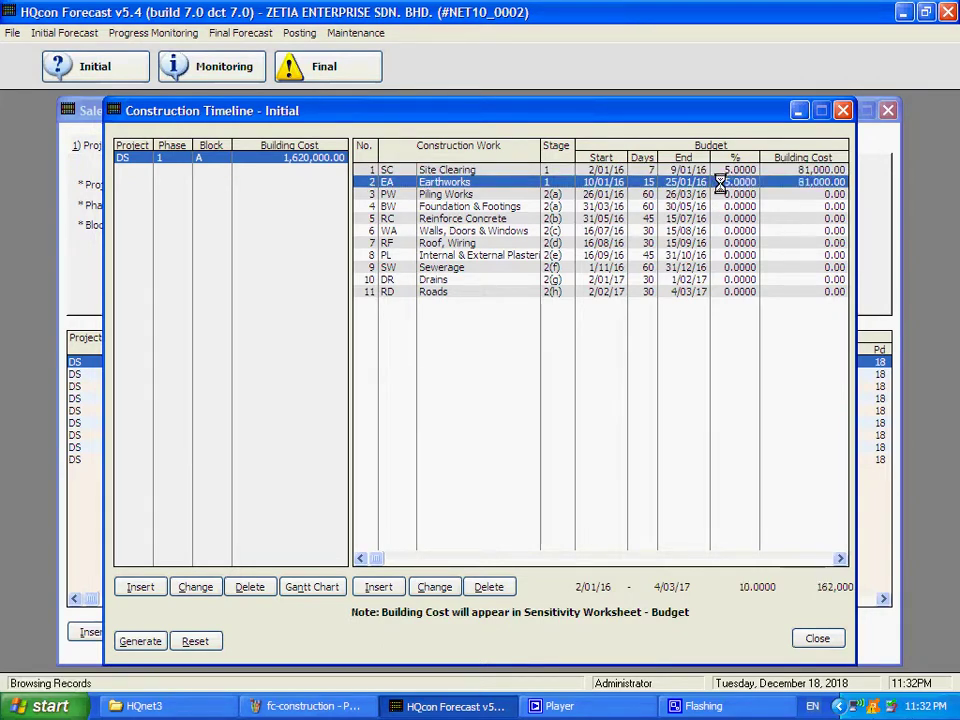
left_click(729, 195)
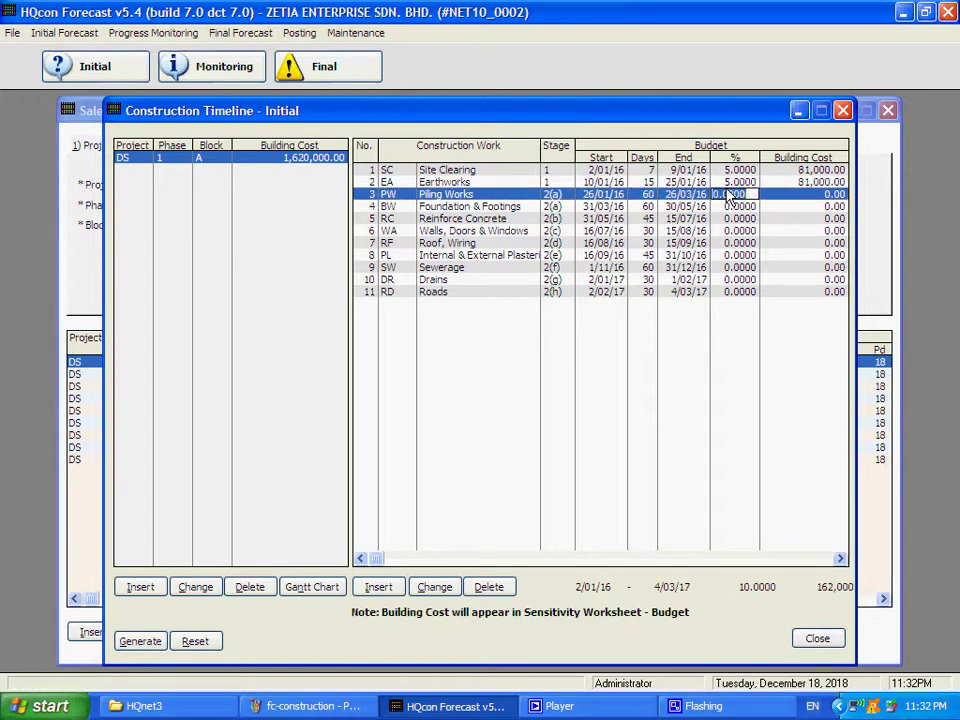
type("10")
key("Return")
key("Down")
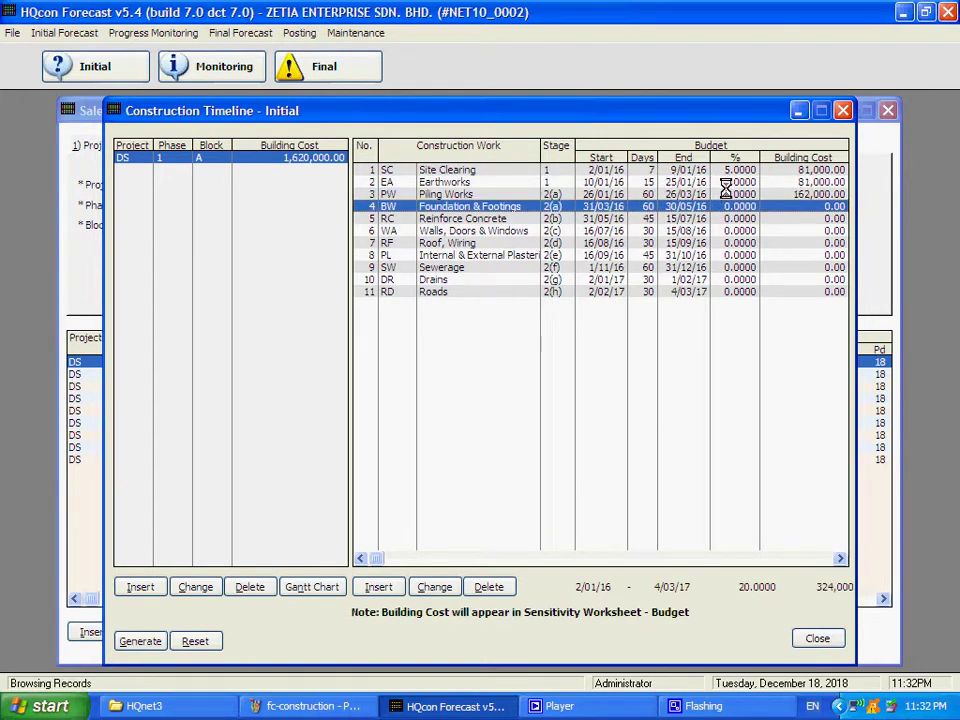
Step: Set the budget percentage to 10 for Foundation & Footings and 30 for Reinforce Concrete
left_click(735, 208)
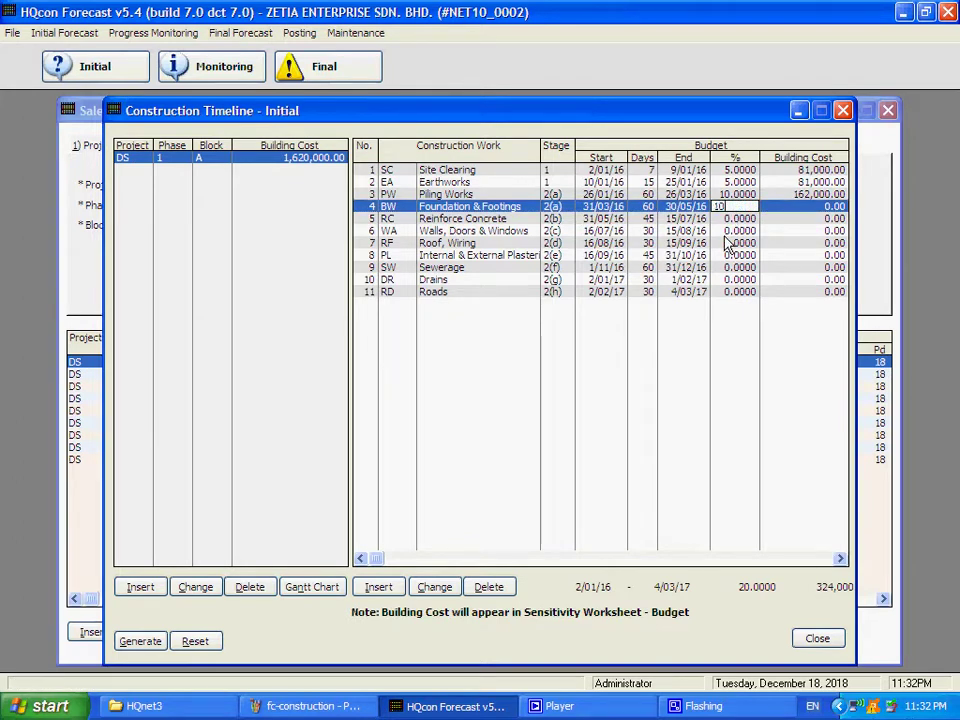
type("10")
key("Return")
left_click(733, 220)
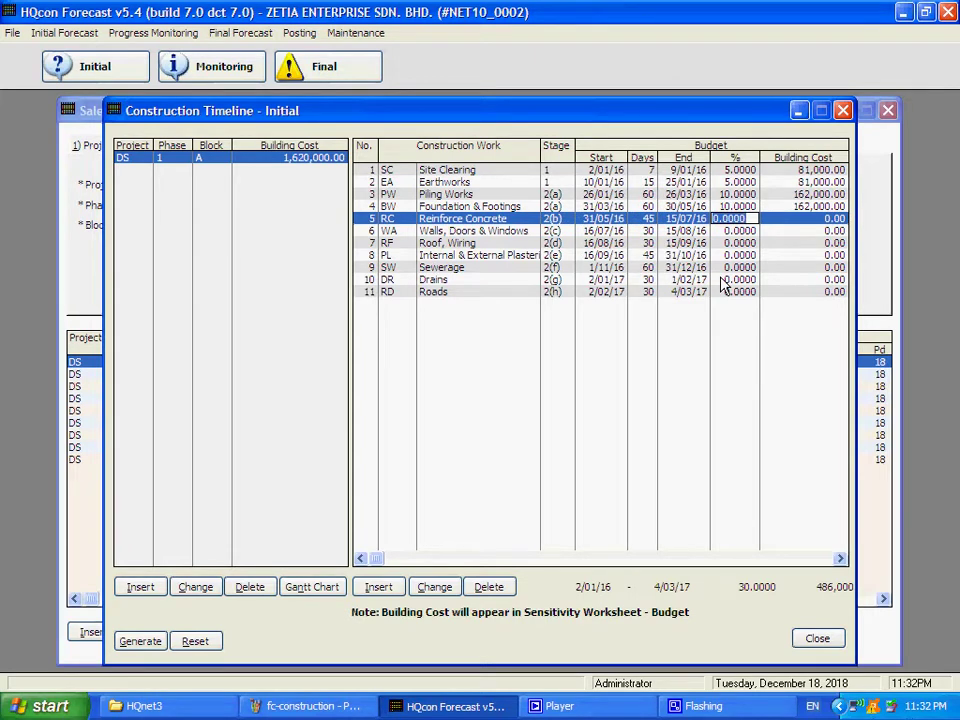
type("30")
key("Return")
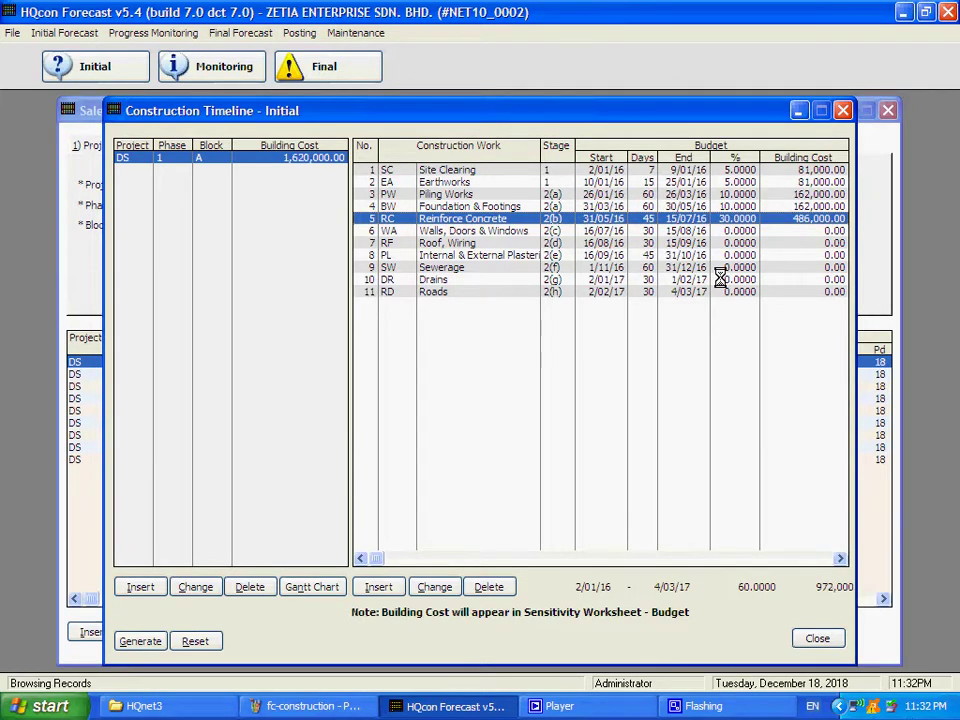
Step: Set the budget percentage to 5 for Walls, Doors & Windows and 10 for Roof, Wiring
left_click(730, 232)
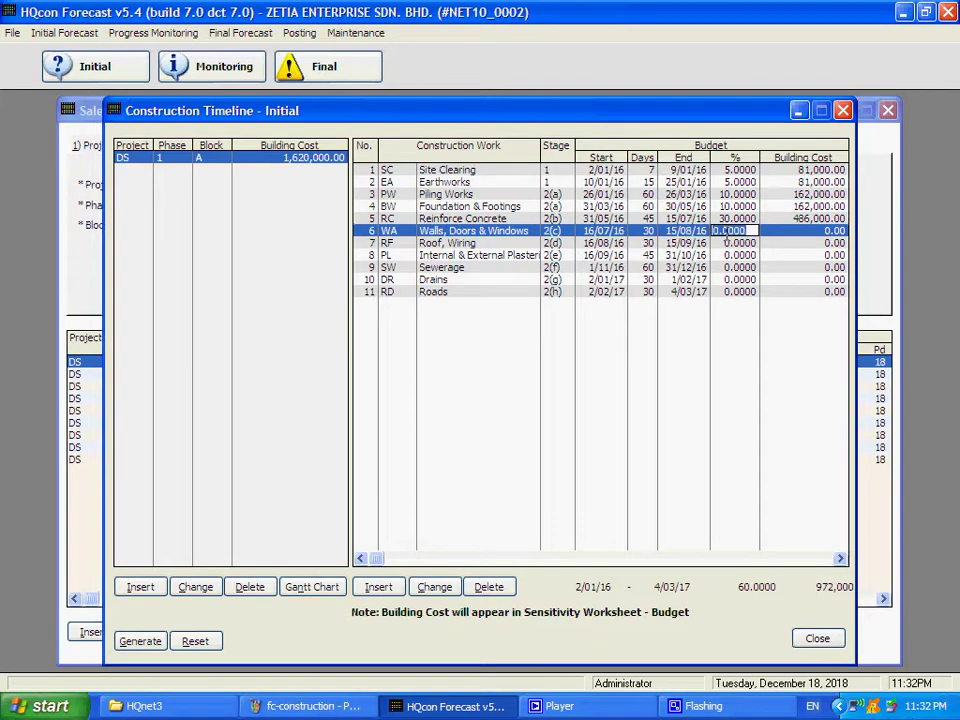
type("5")
key("Return")
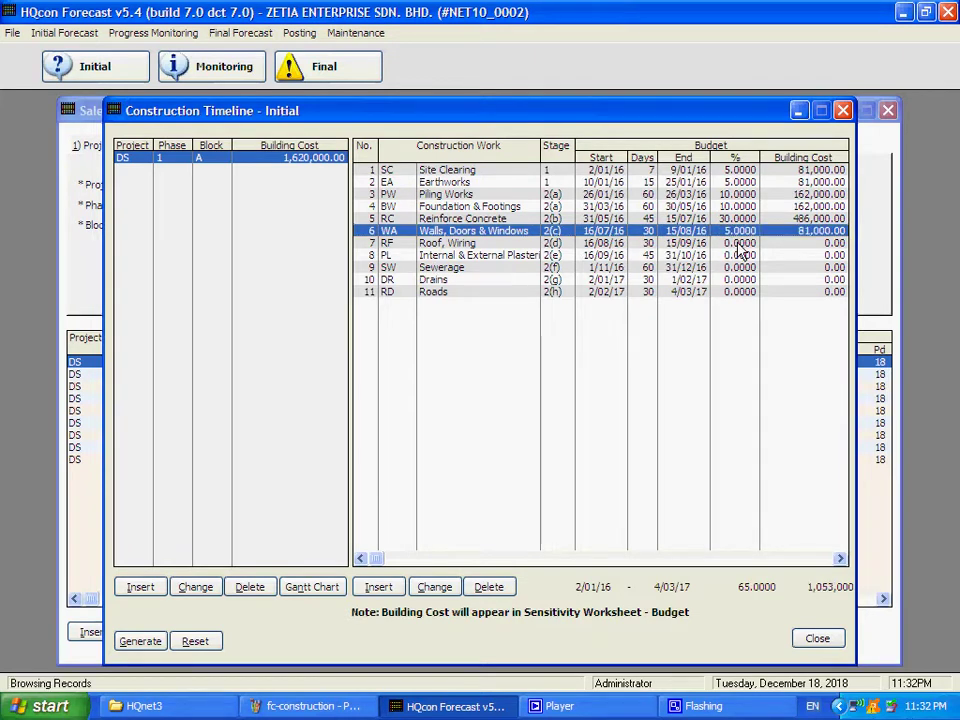
left_click(738, 244)
type("10")
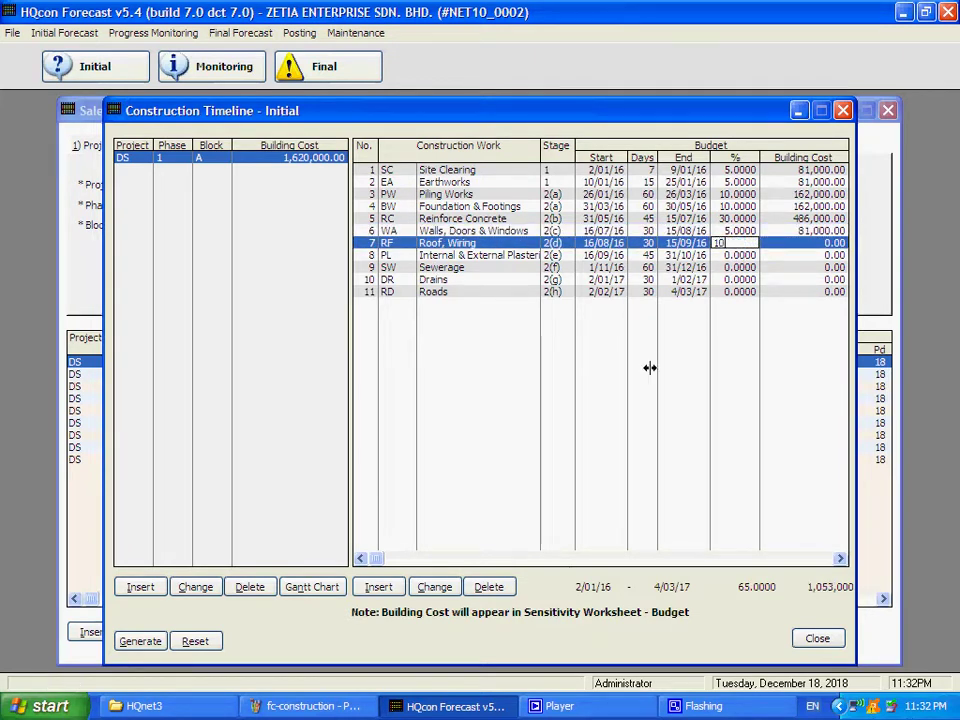
key("Return")
Step: Set the budget percentage to 5 for Internal & External Plastering and 10 for Sewerage
left_click(724, 255)
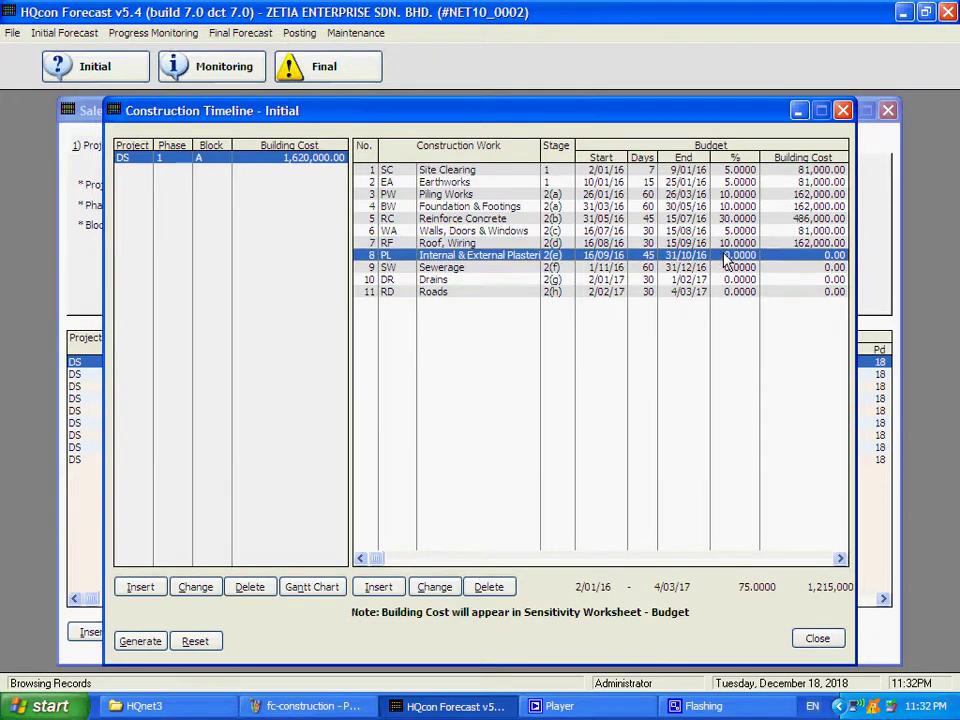
type("5")
key("Return")
left_click(740, 268)
type("1")
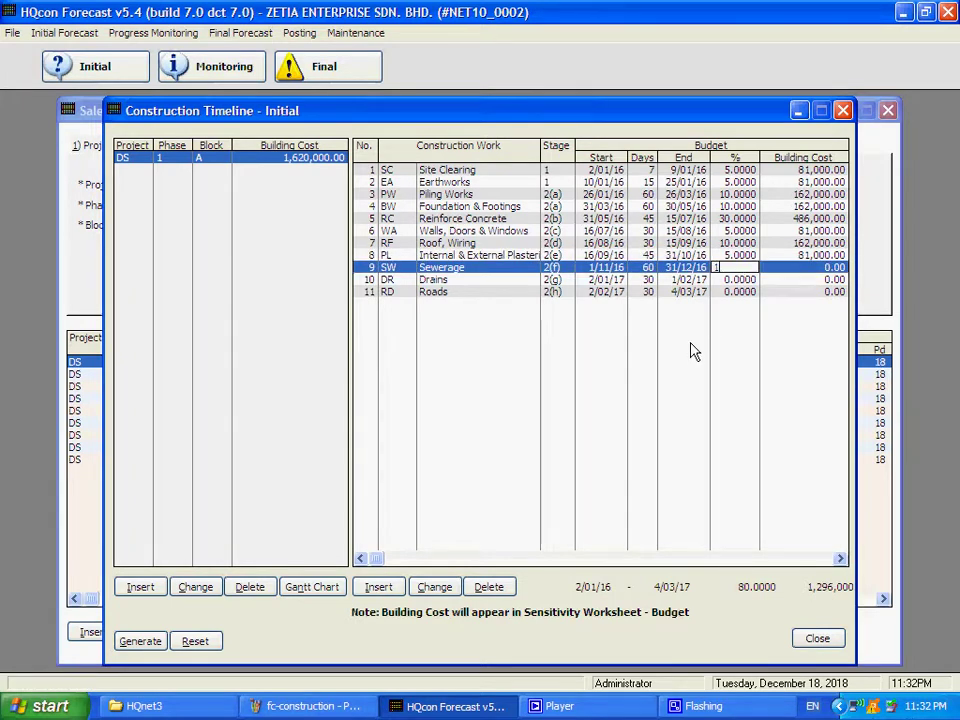
type("0")
key("Return")
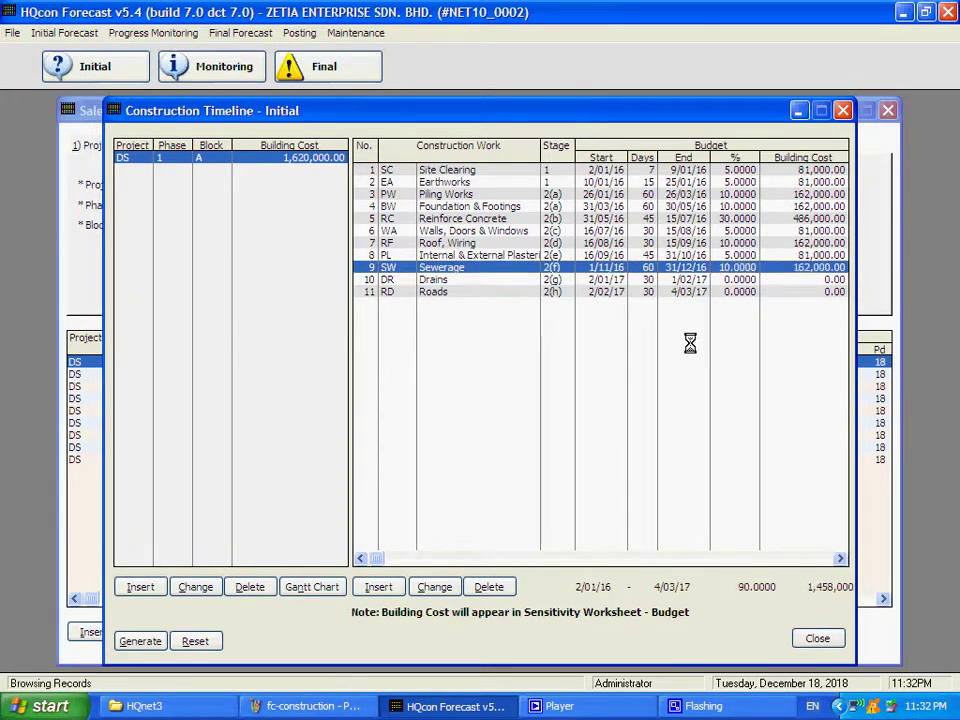
Step: Set the budget percentage to 5 for both Roads and Drains
left_click(730, 283)
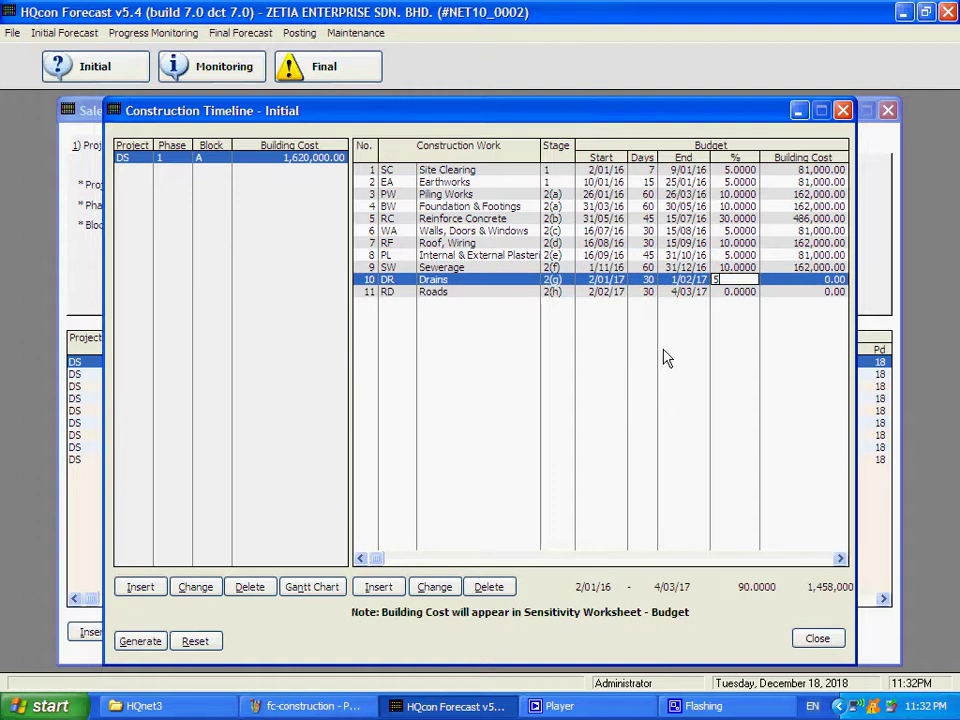
left_click(715, 281)
left_click(716, 291)
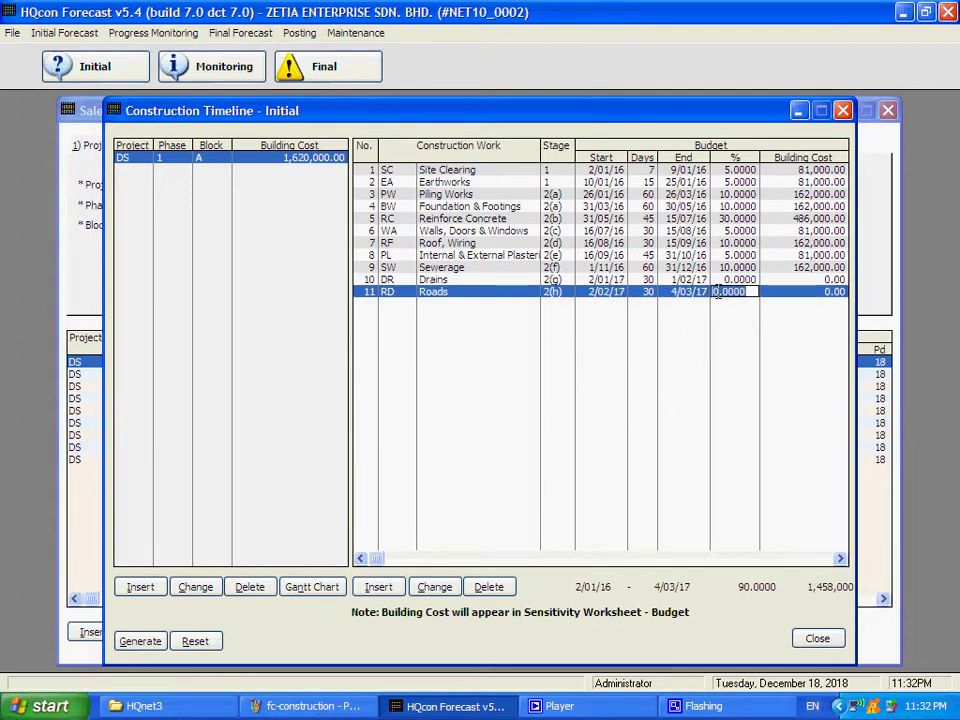
type("5")
key("Return")
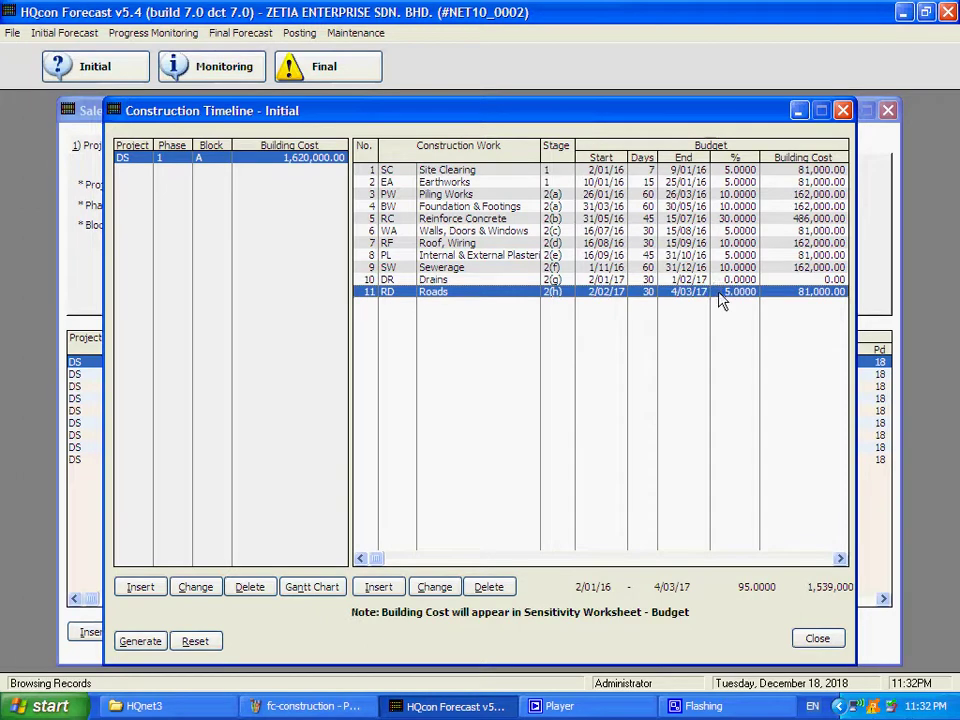
left_click(716, 281)
type("5")
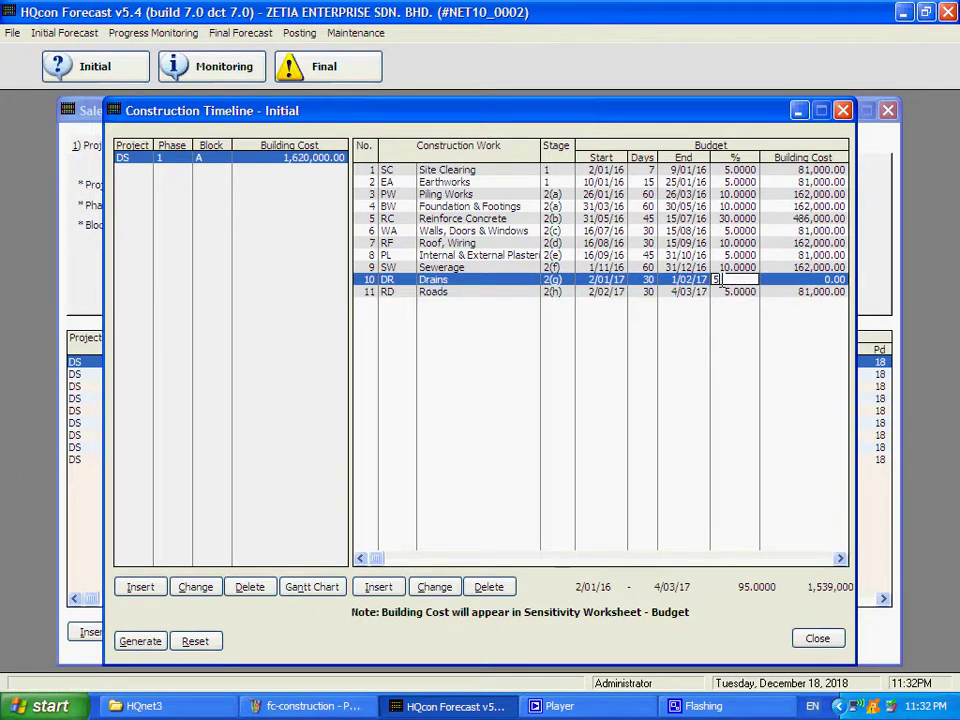
key("Return")
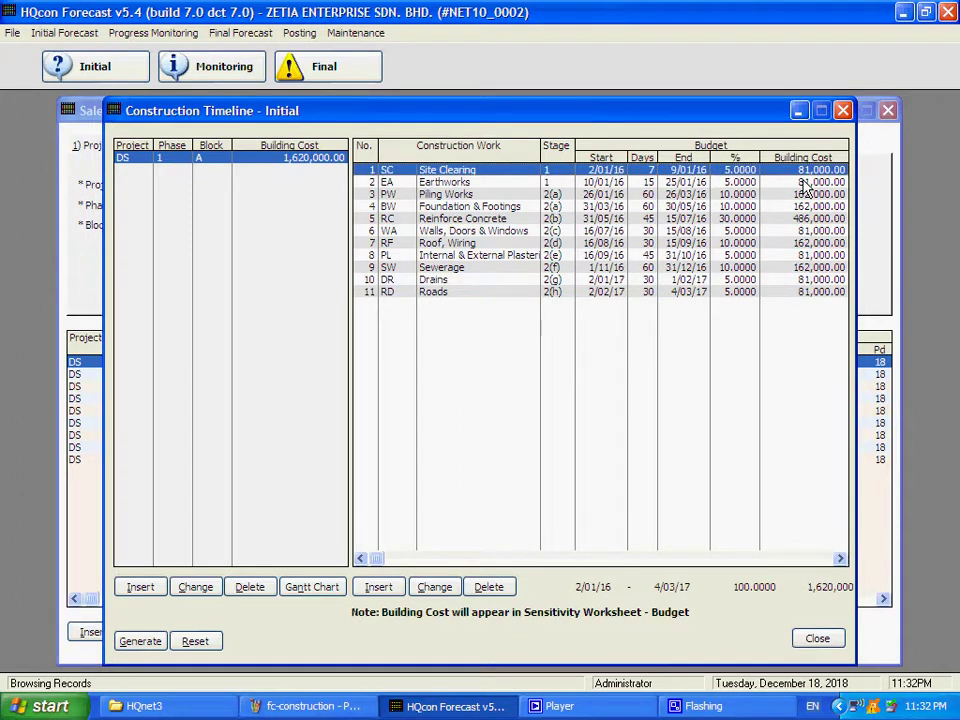
Step: Rebalance the budget by setting Site Clearing to 1 percent and Roads to 9 percent
left_click(728, 173)
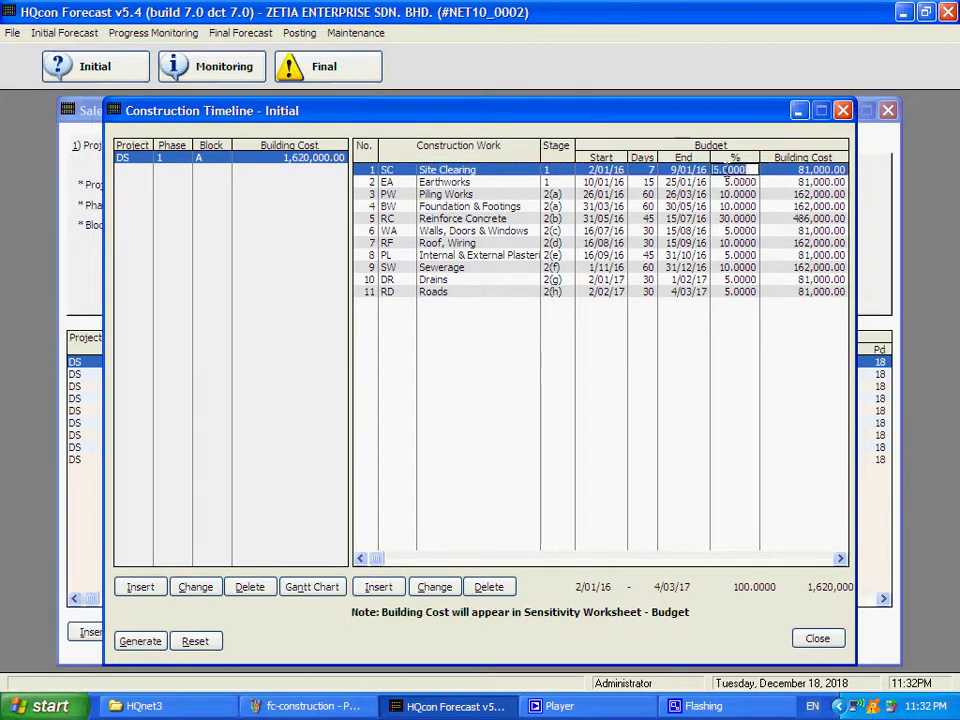
type("1")
key("Return")
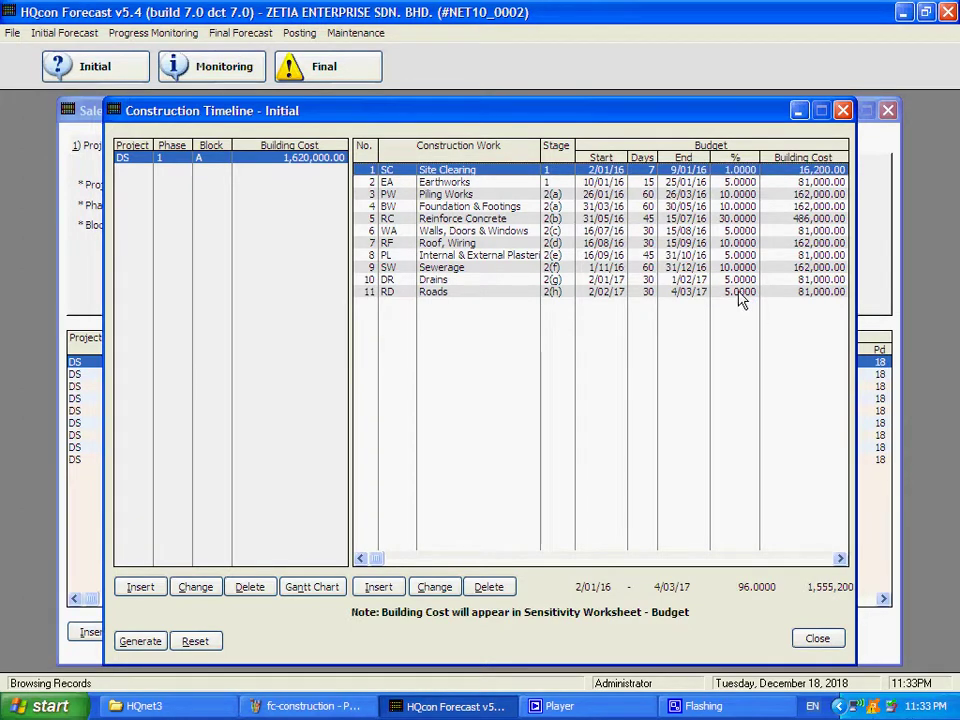
left_click(735, 292)
type("9")
key("Return")
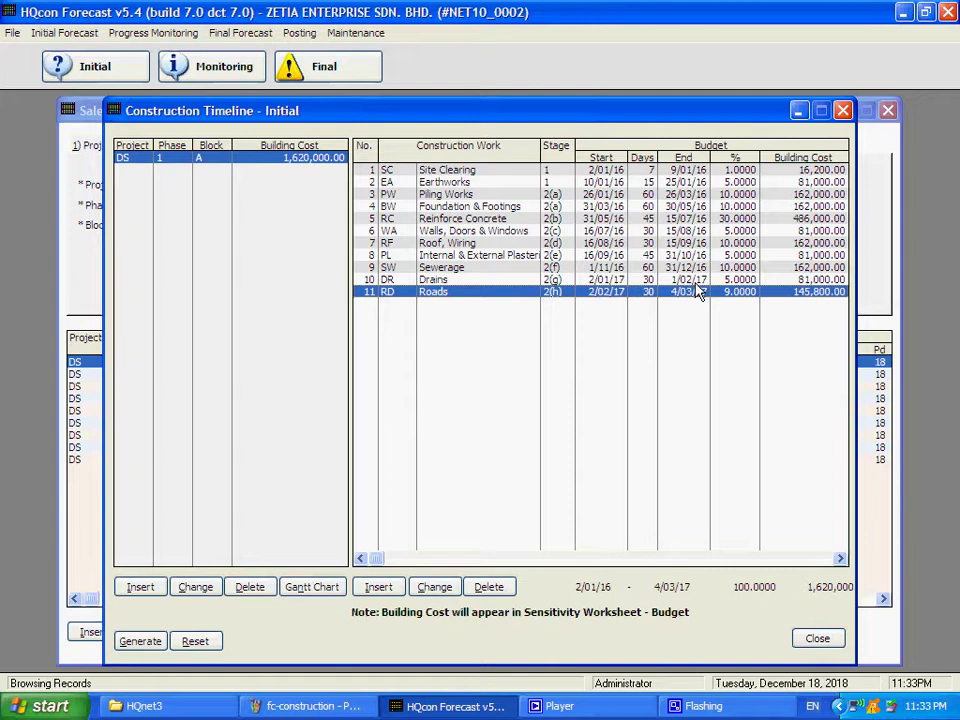
Step: Close the construction timeline and open the Work Done entry for Site Clearing's grass cutting in Progress Monitoring
left_click(803, 171)
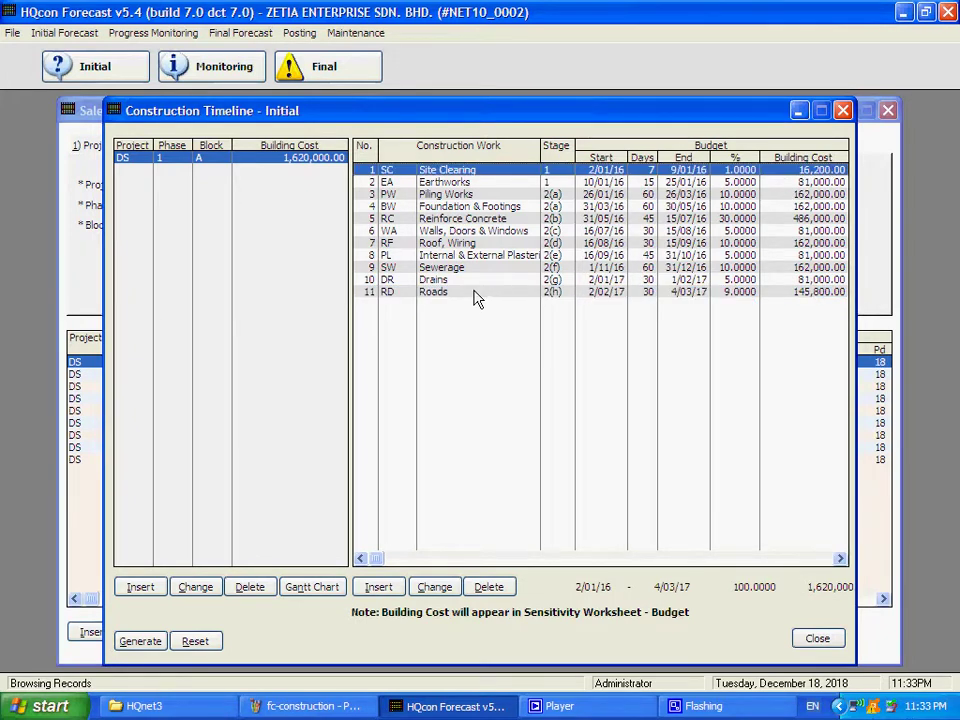
key("Escape")
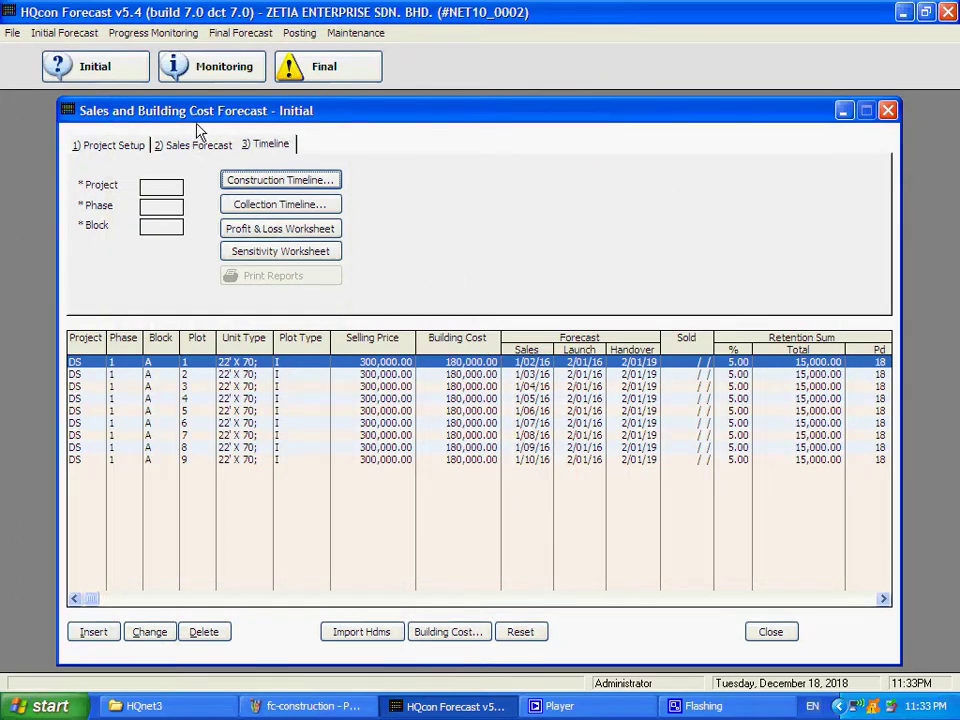
left_click(214, 75)
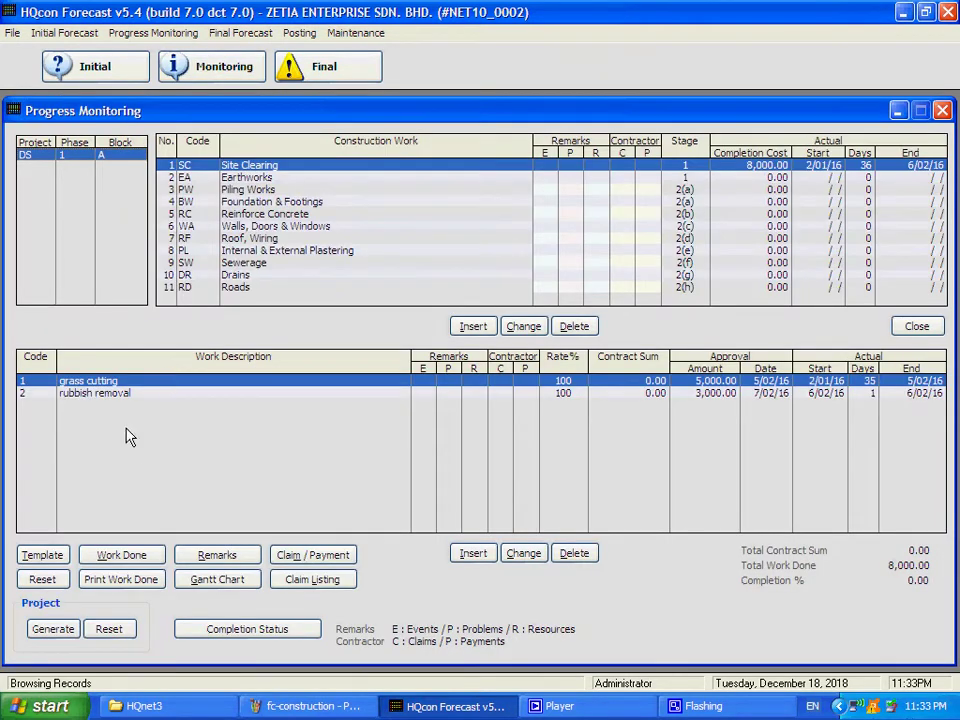
left_click(117, 395)
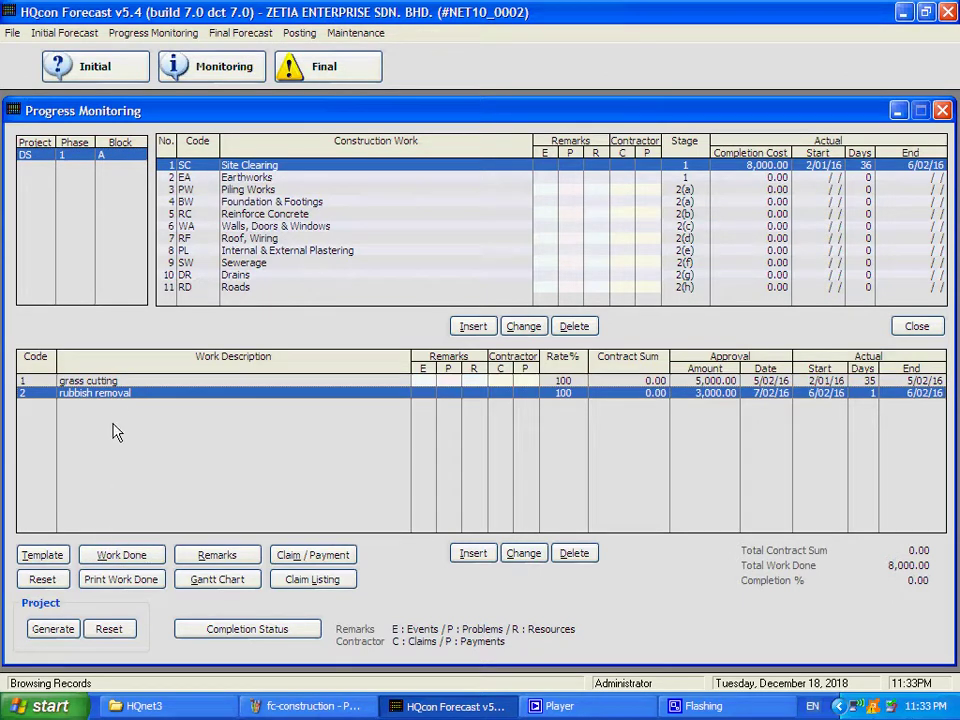
left_click(117, 382)
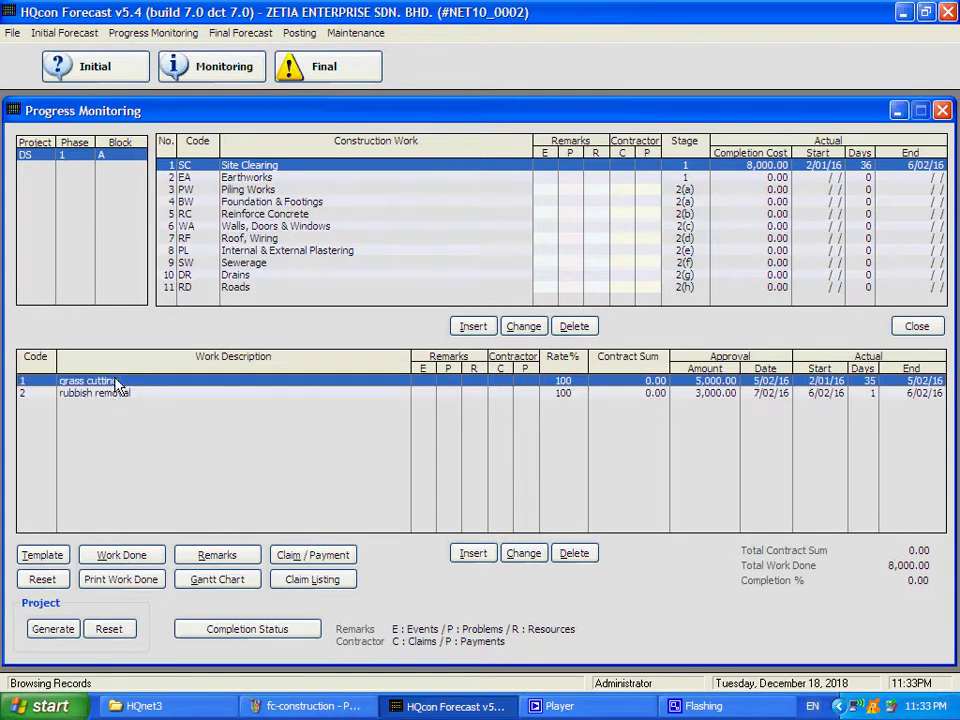
left_click(119, 566)
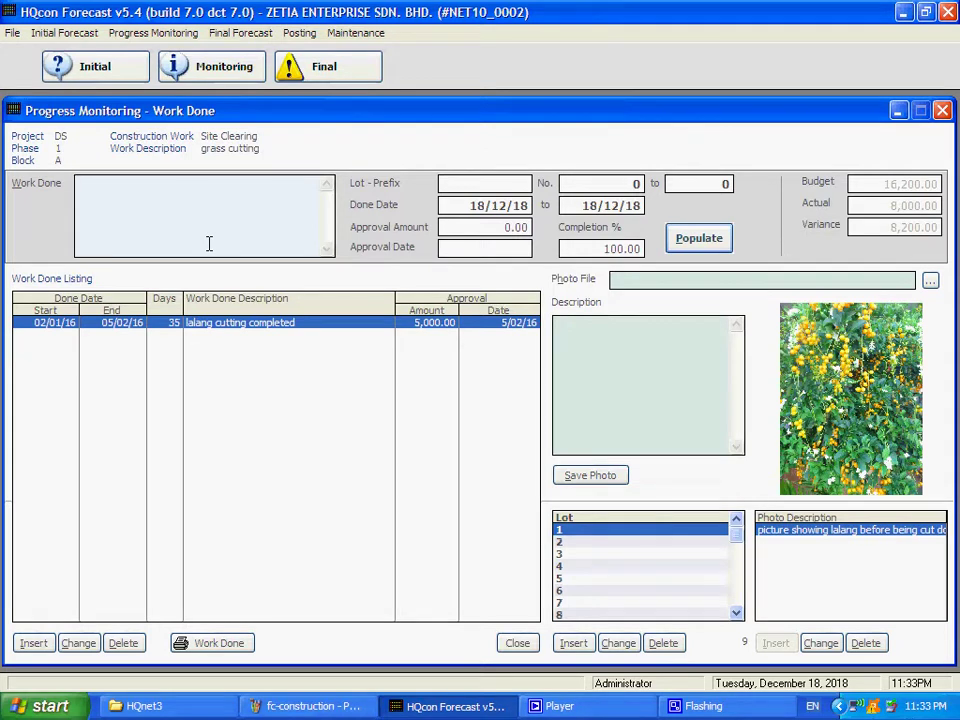
Step: Describe the work done as "cut all trees covering project site" and assign it to lots 1 to 9
type("cut all trees coverin")
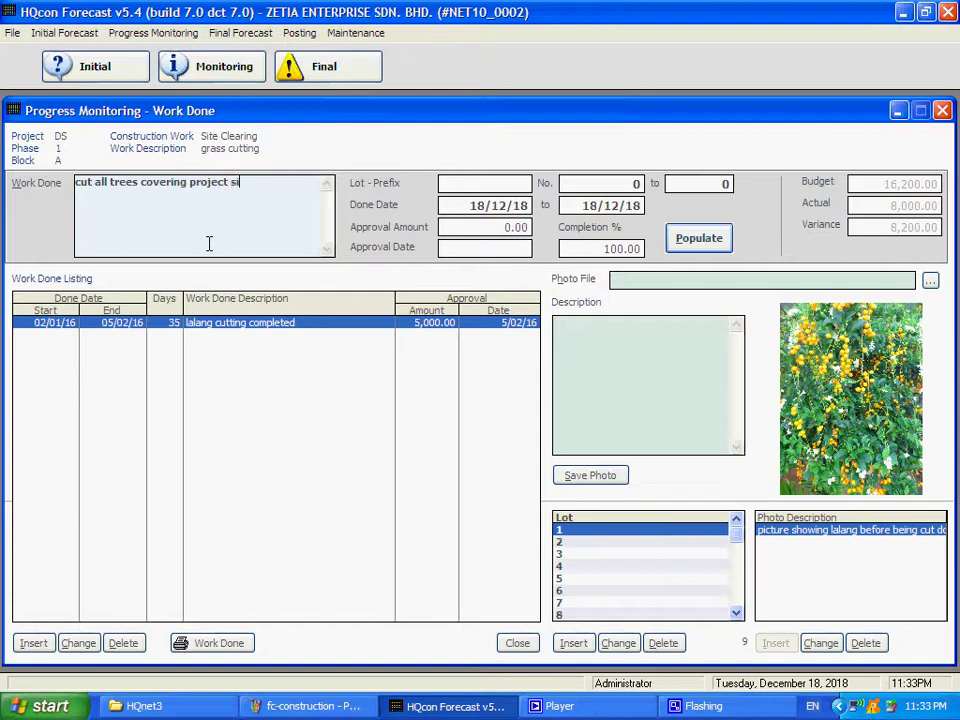
key("Tab")
key("Tab")
type("1")
key("Tab")
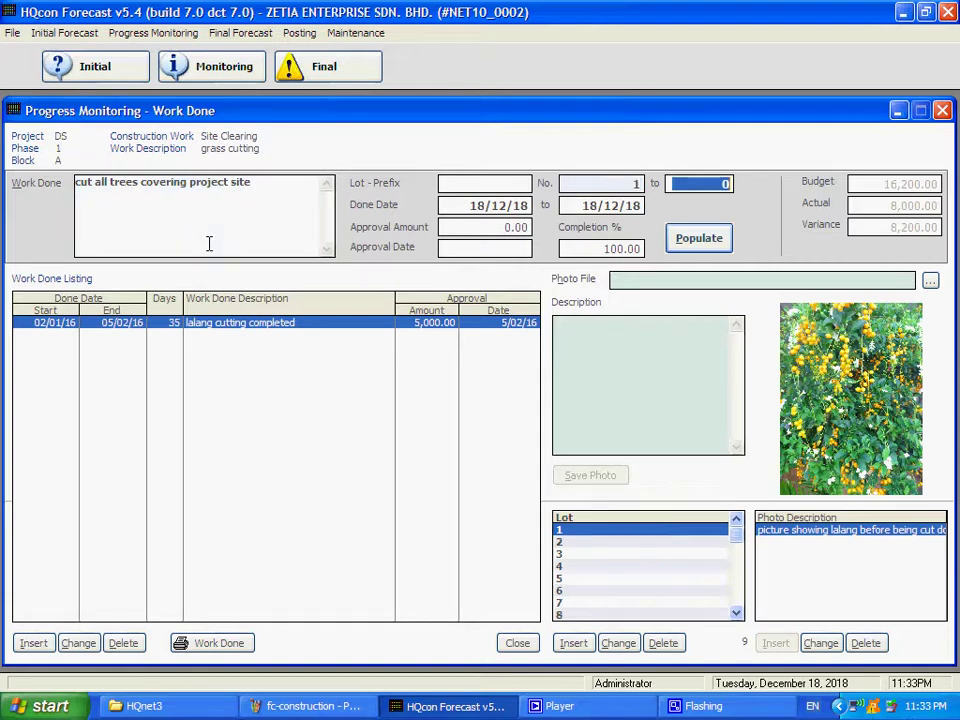
type("9")
key("Tab")
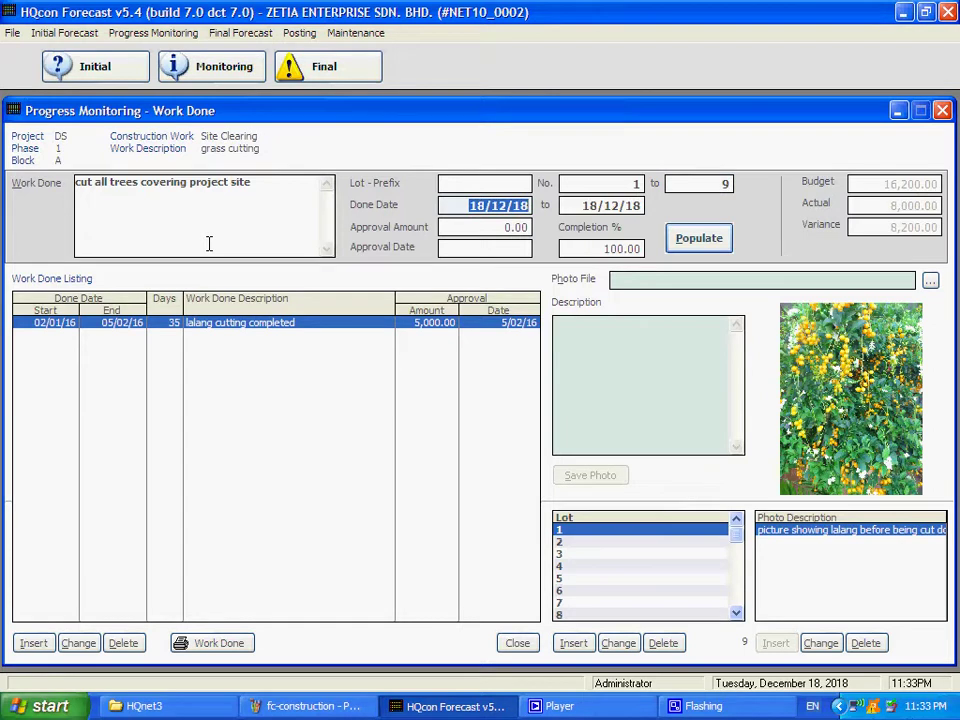
Step: Set the done date range from 6/02/16 to 10/02/16
type("6/2/16")
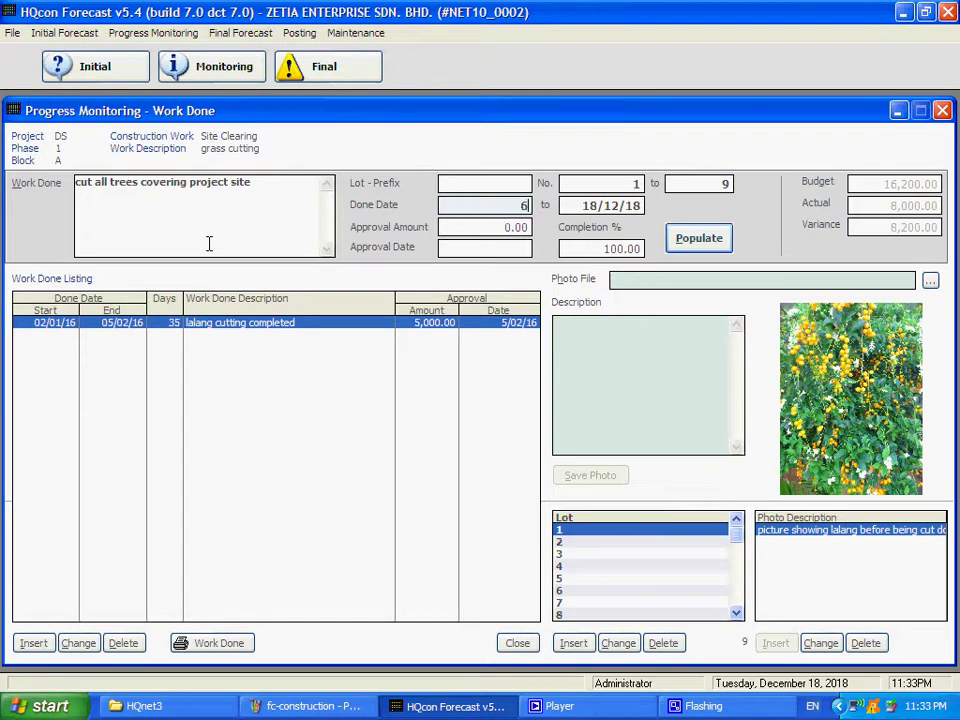
key("Tab")
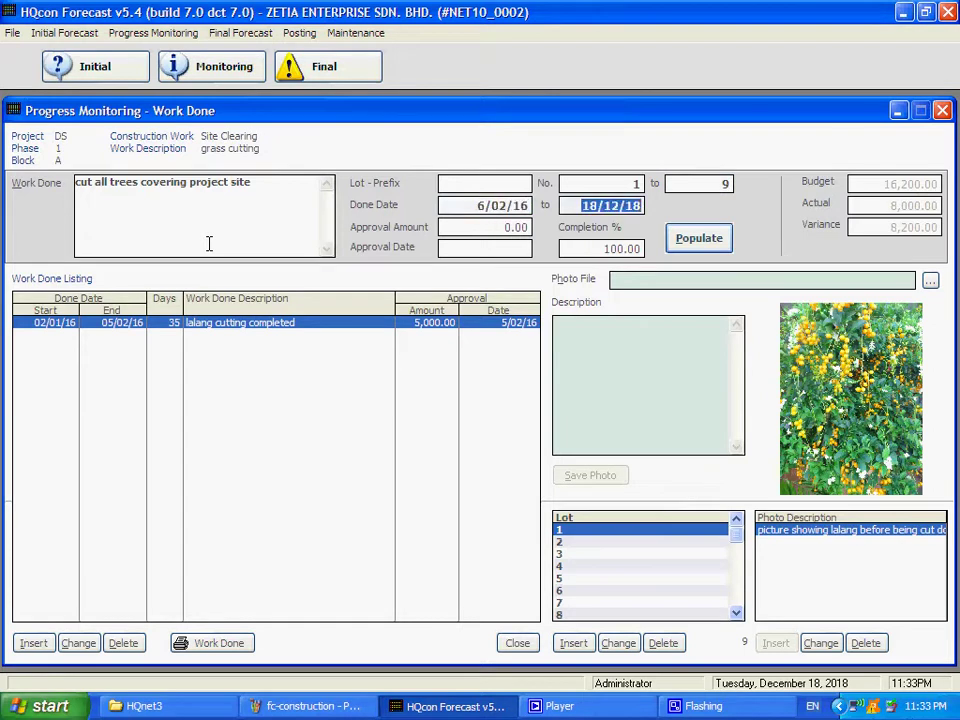
type("6/")
key("BackSpace")
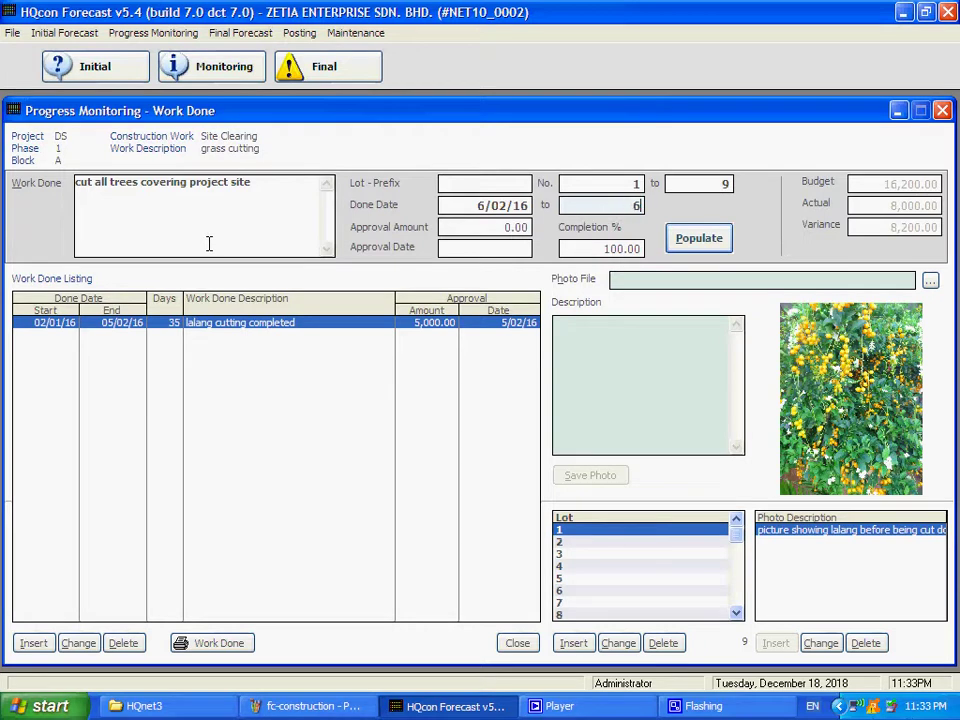
type("10/2/16")
key("Tab")
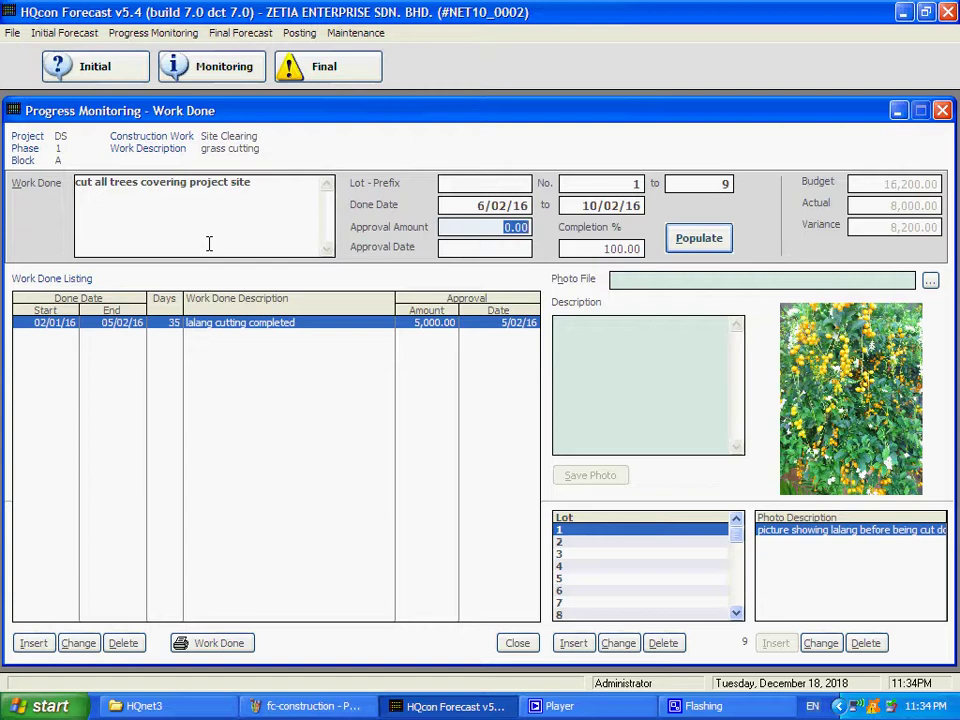
Step: Set the approval amount to 8,000.00 and the approval date to 11/02/2016 for the tree-cutting work
type("8000")
key("Tab")
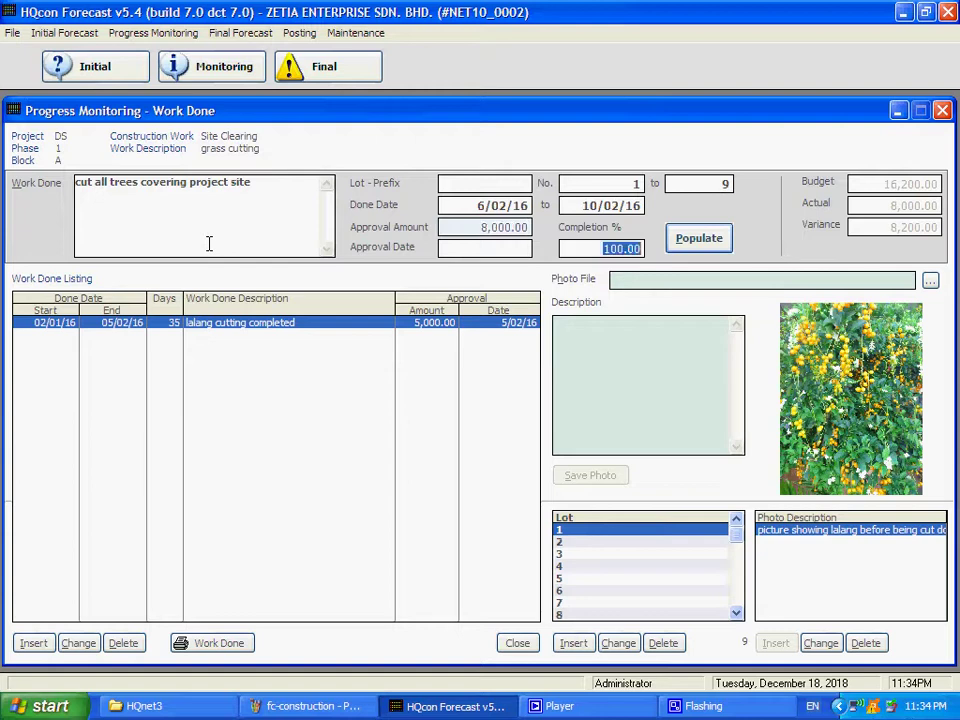
key("Tab")
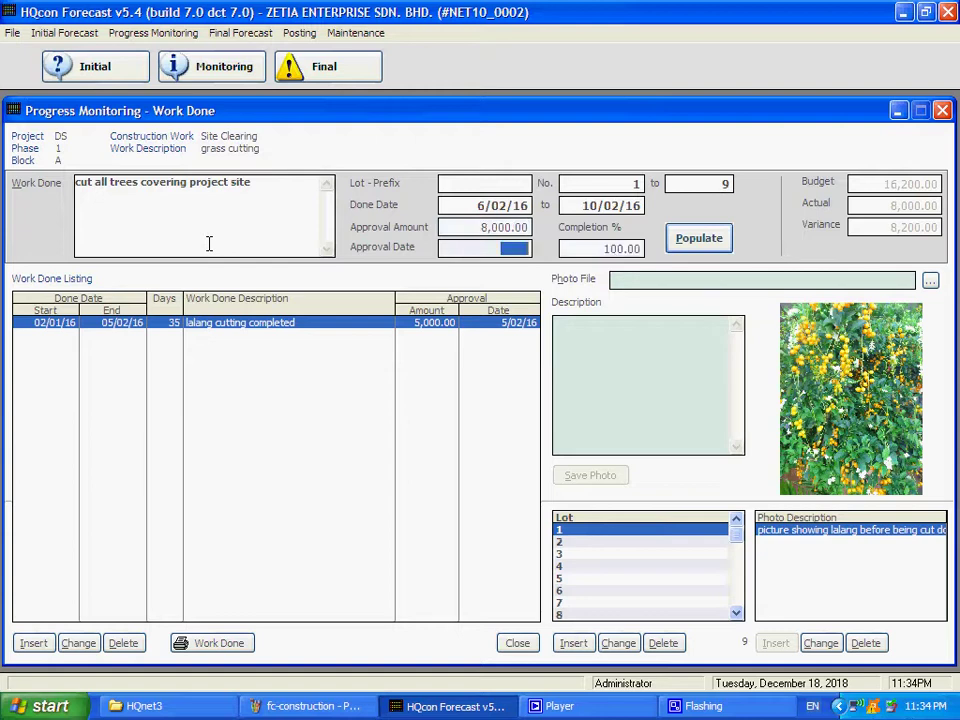
type("11/2/16")
key("Tab")
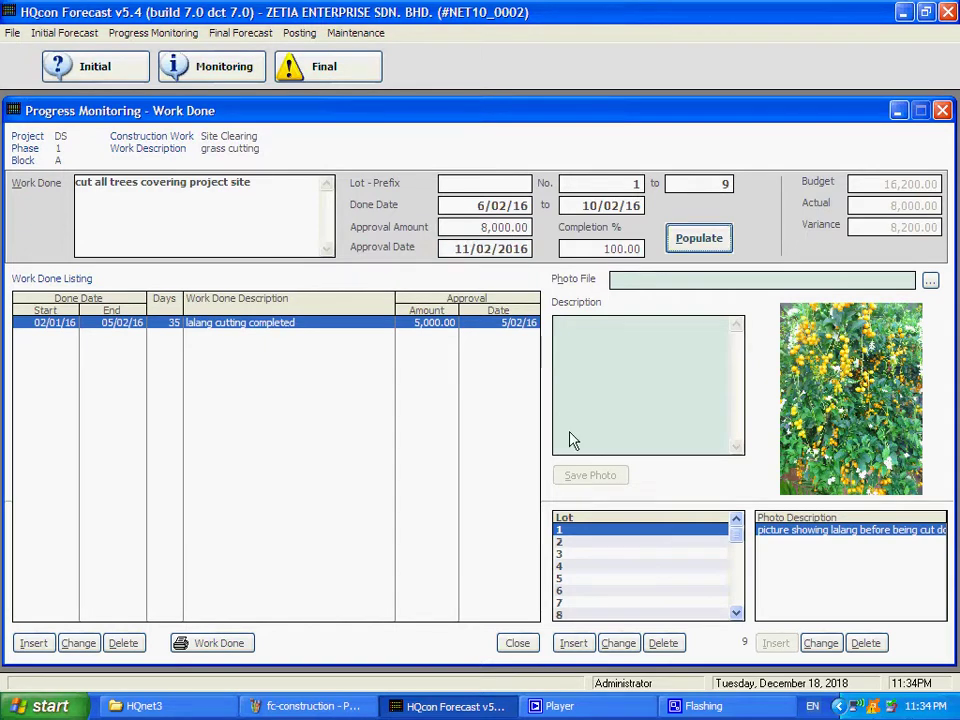
Step: Attach the hair-saloon image from My Pictures as the photo file for the work done
left_click(930, 281)
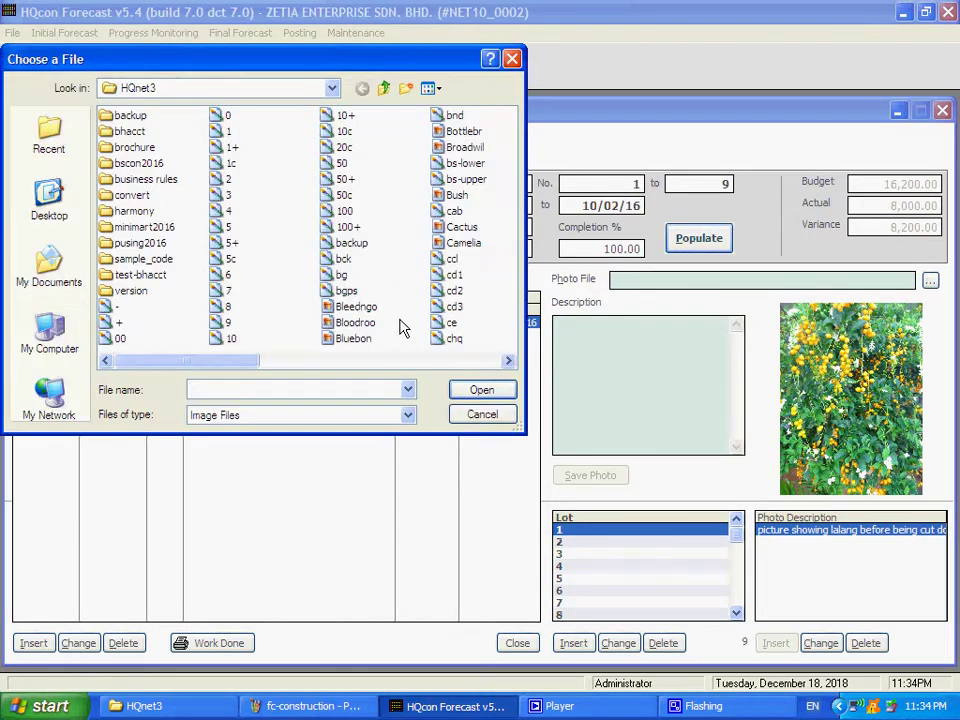
left_click(48, 272)
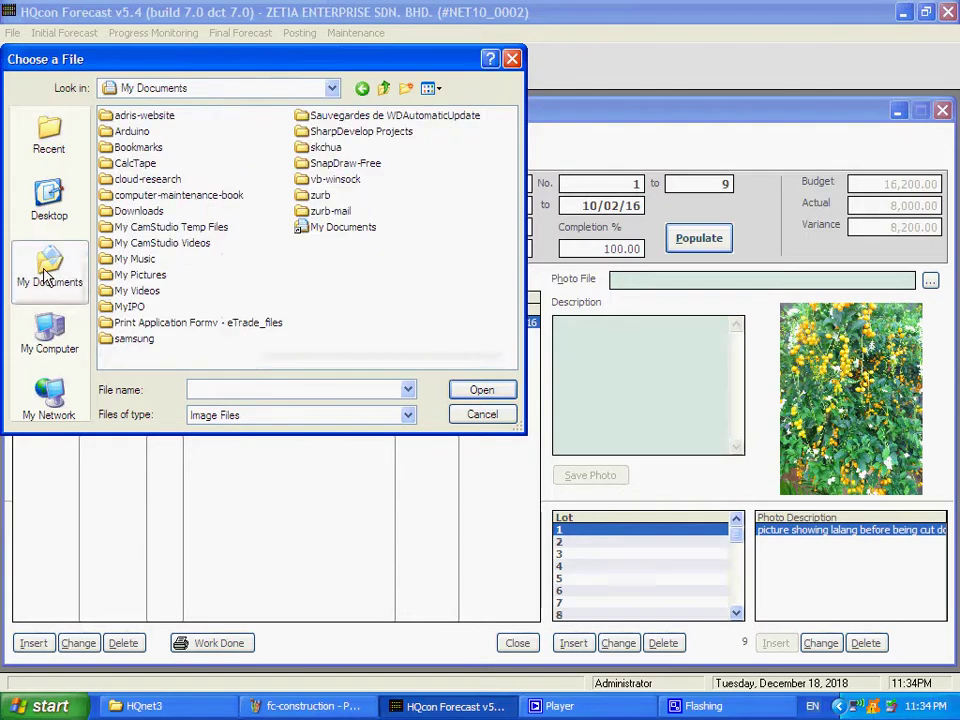
double_click(139, 274)
scroll(275, 305, "down", 3)
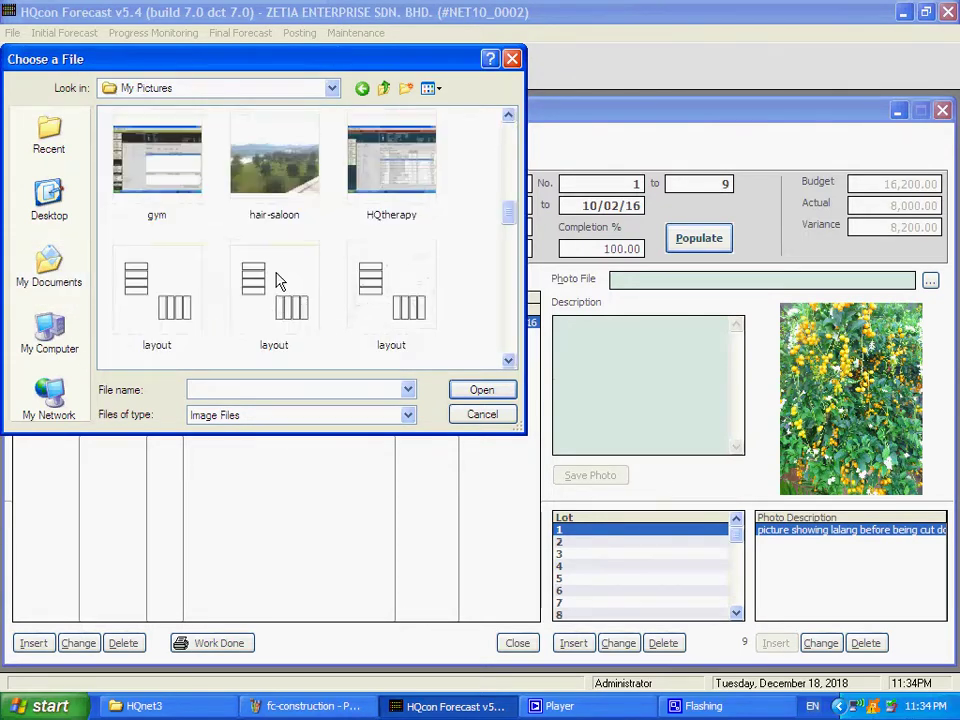
scroll(279, 279, "down", 3)
scroll(282, 250, "up", 3)
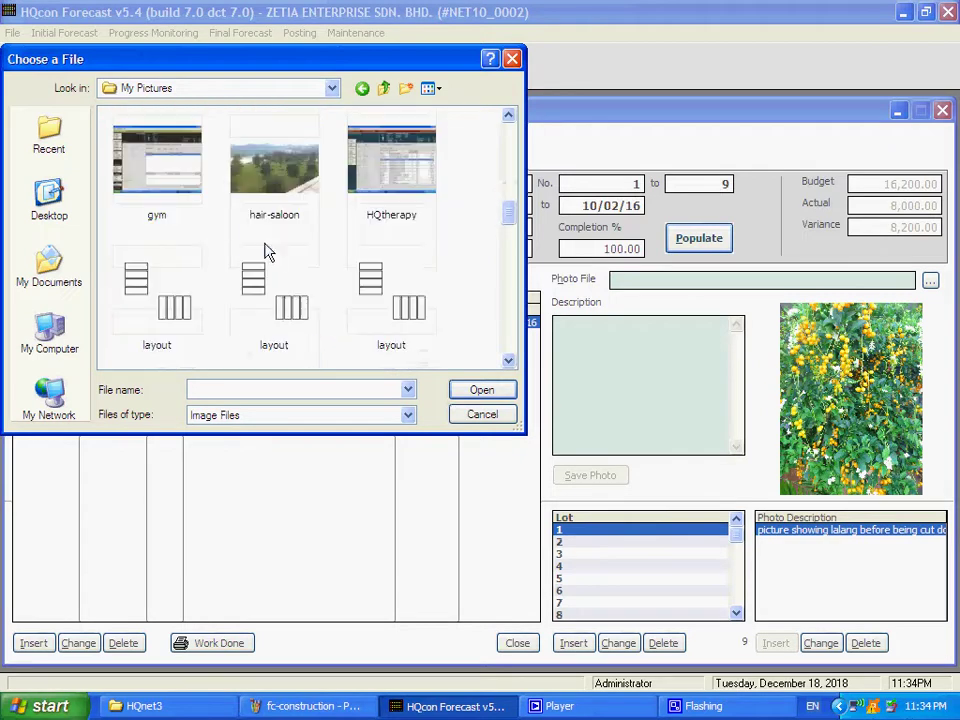
left_click(297, 182)
left_click(480, 390)
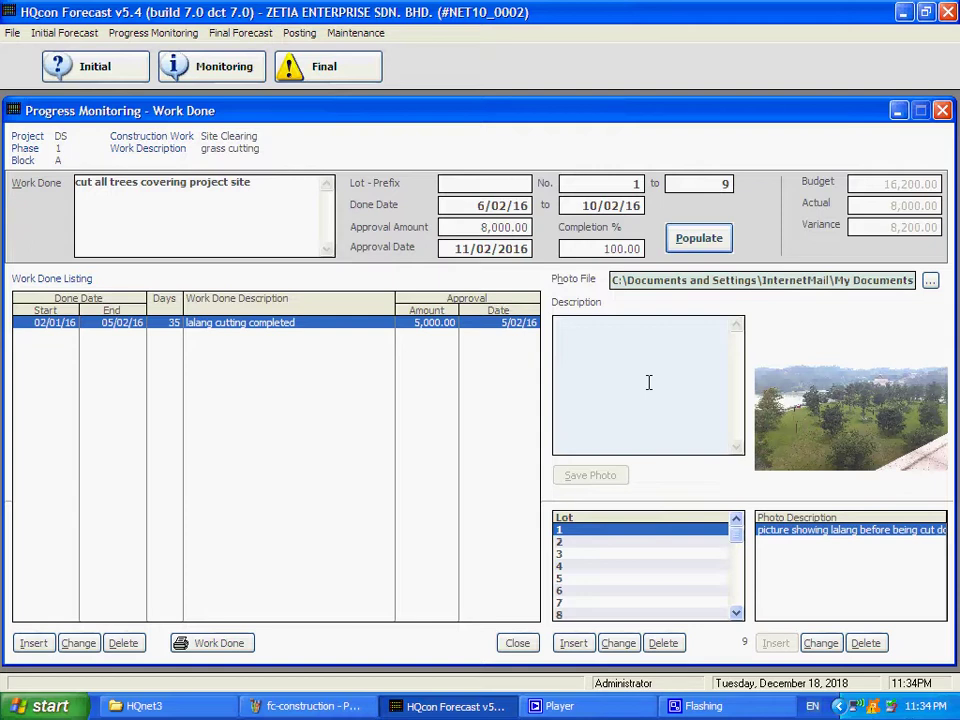
Step: Describe the photo as "trees before being chopped down" and populate the work done listing with the entry
type("trees prior to being ch")
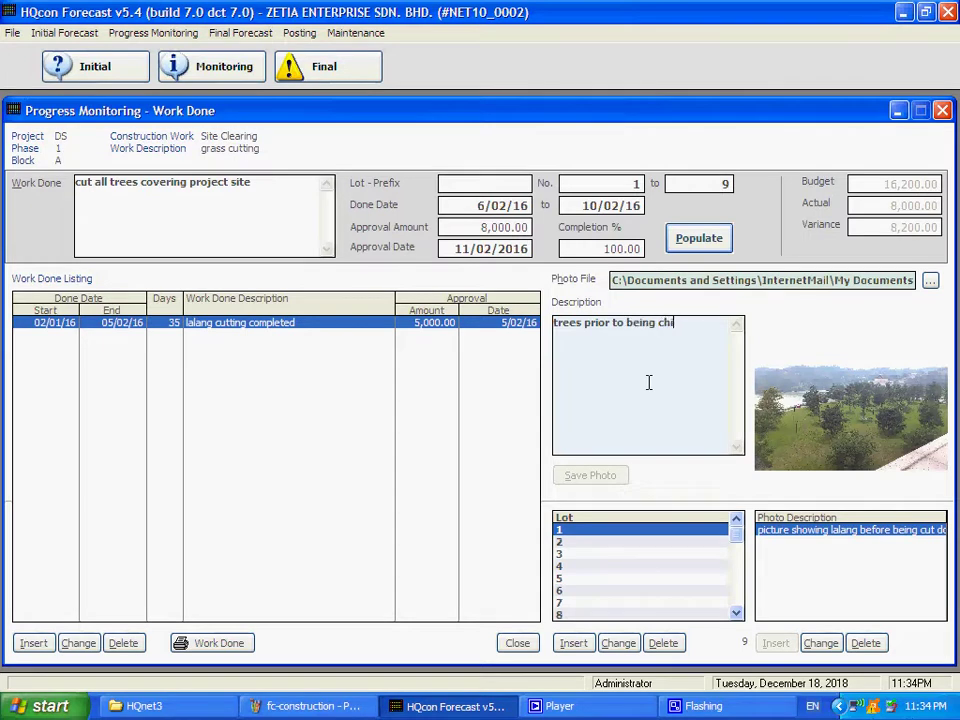
type("op down")
left_click_drag(582, 323, 626, 330)
type("before")
left_click(680, 322)
type("ped down")
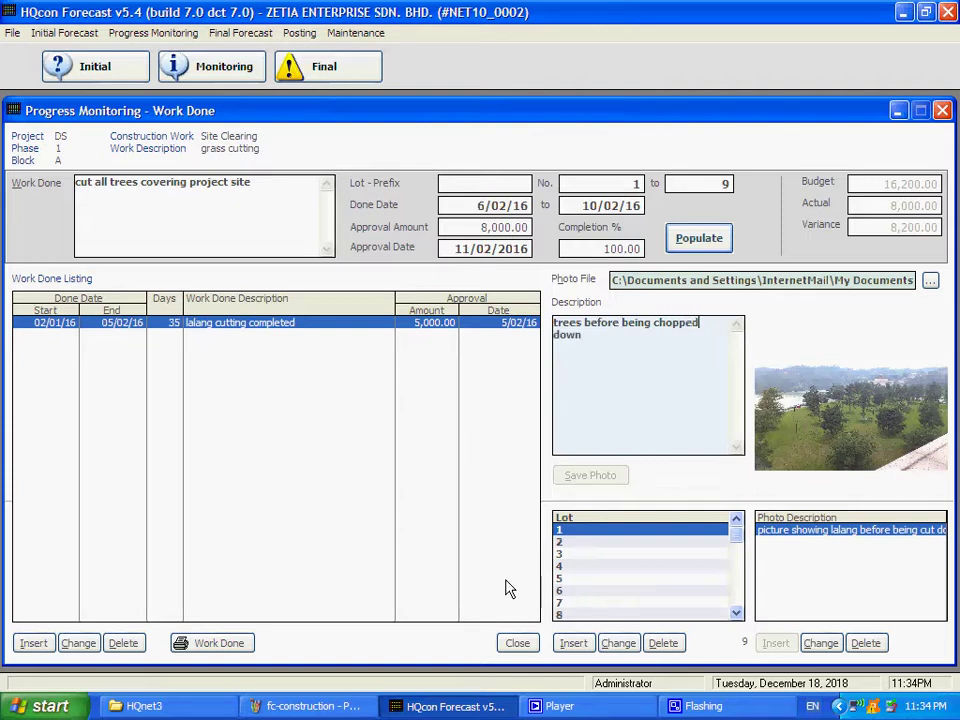
left_click(700, 240)
left_click(700, 245)
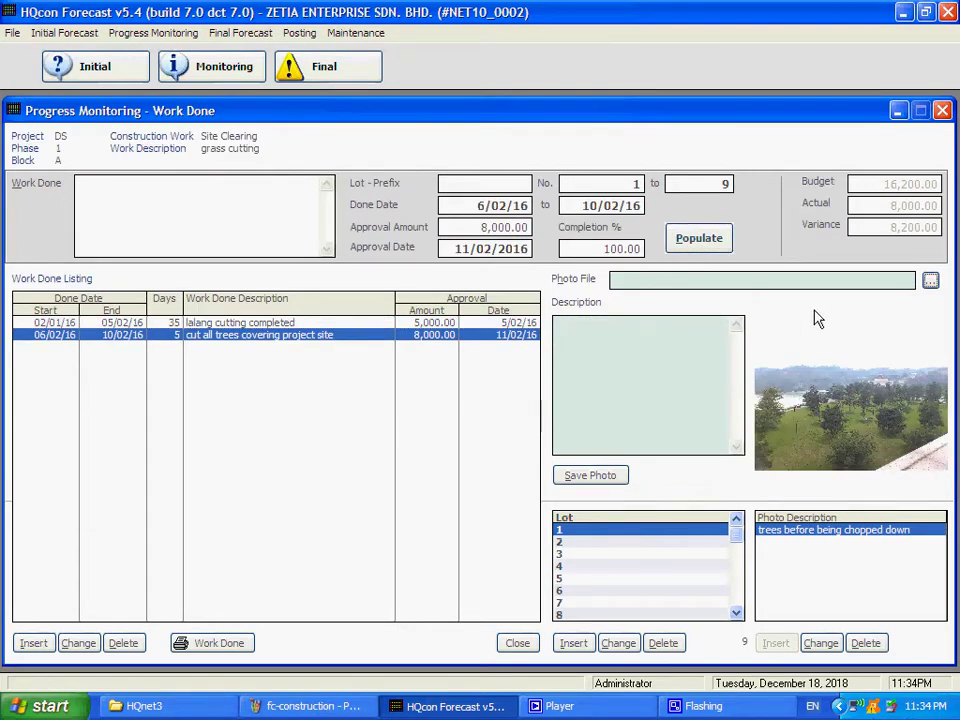
Step: Preview the List of Work Done report at page width, then return to the Progress Monitoring overview
left_click(218, 643)
left_click(401, 438)
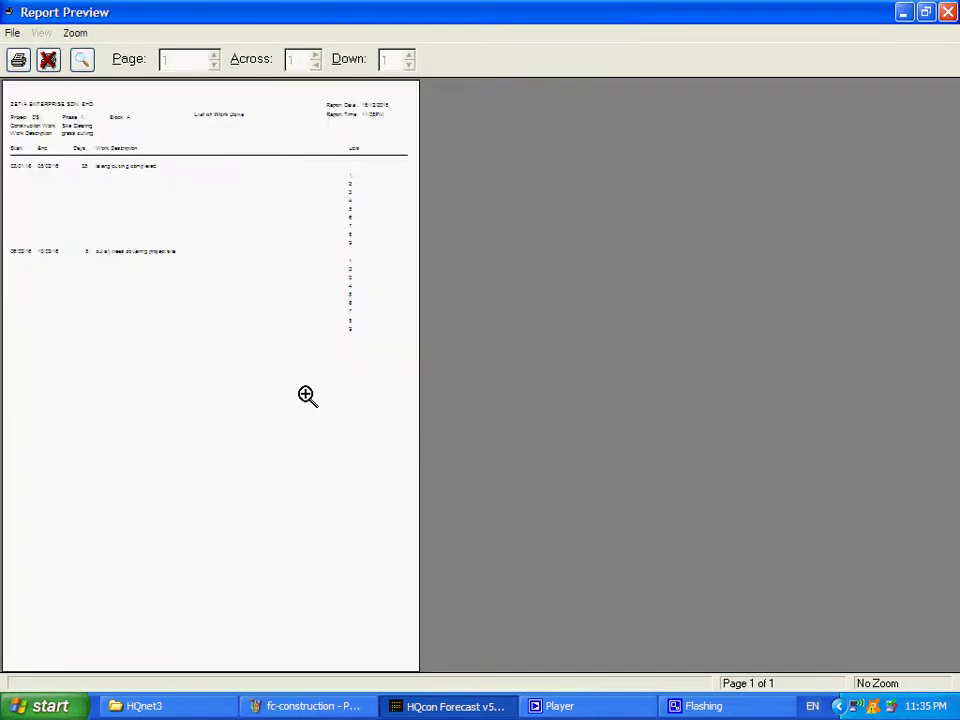
left_click(307, 395)
scroll(491, 473, "down", 2)
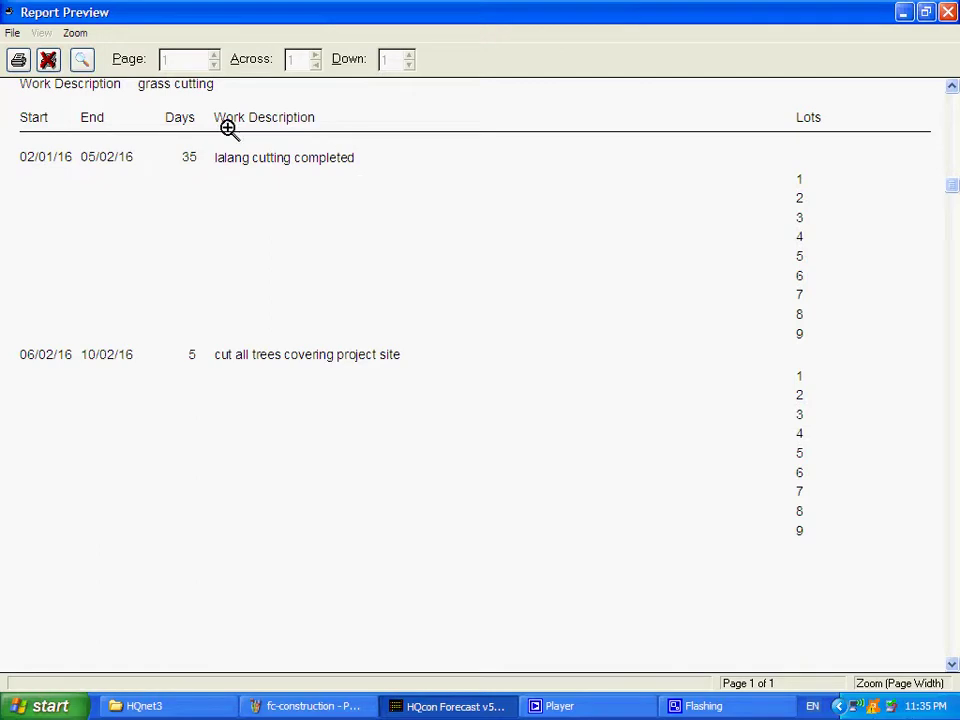
key("Escape")
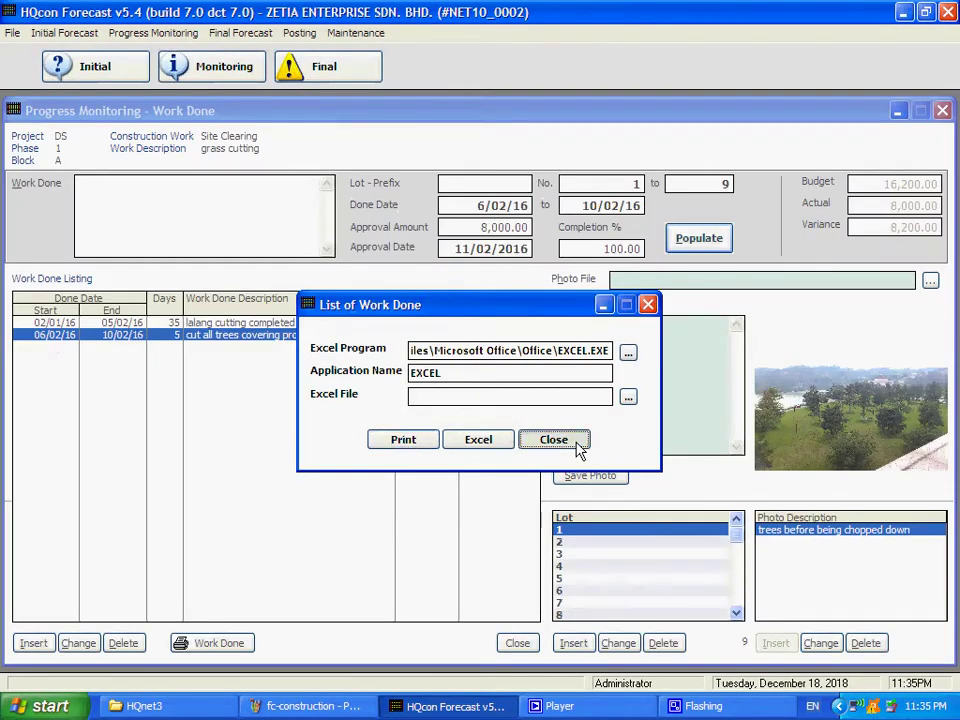
left_click(578, 449)
key("Escape")
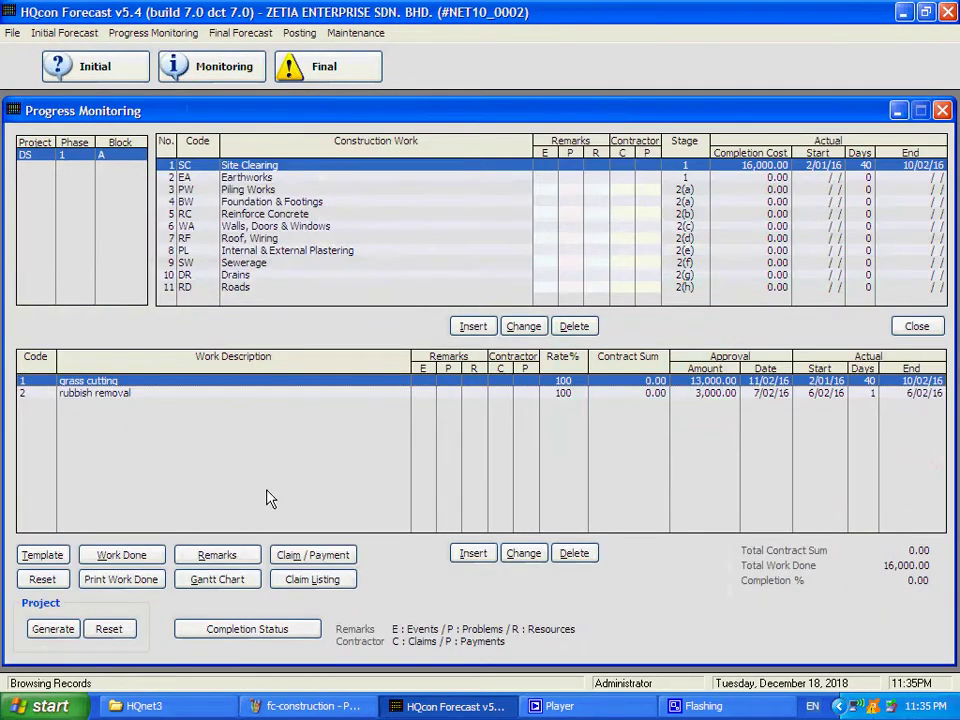
Step: View the summary Gantt chart of all construction works and the detail chart of Site Clearing
left_click(217, 580)
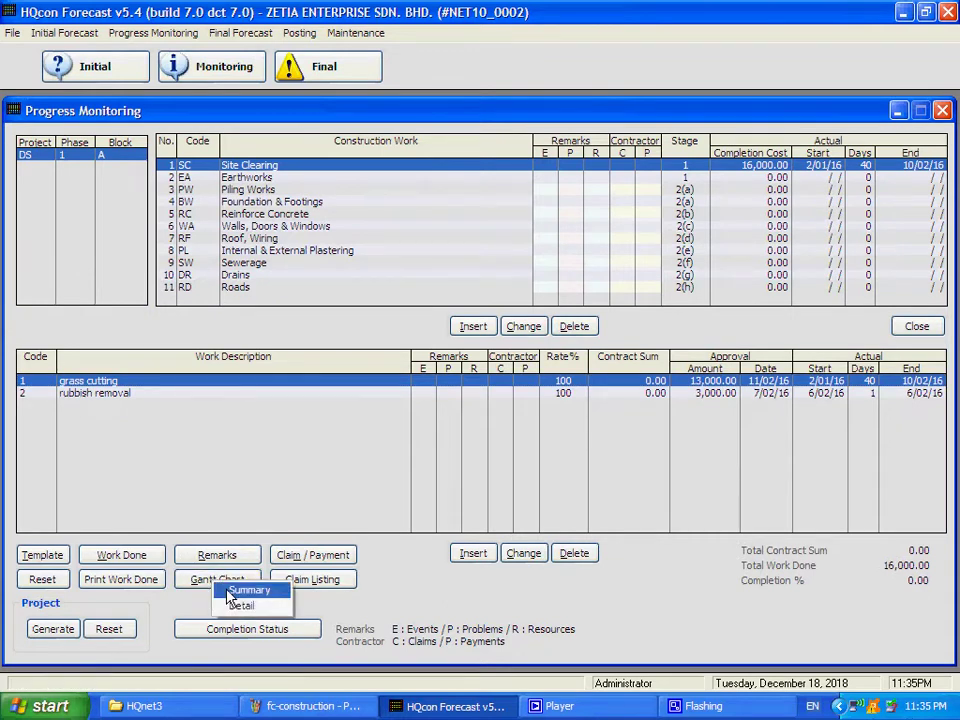
left_click(232, 592)
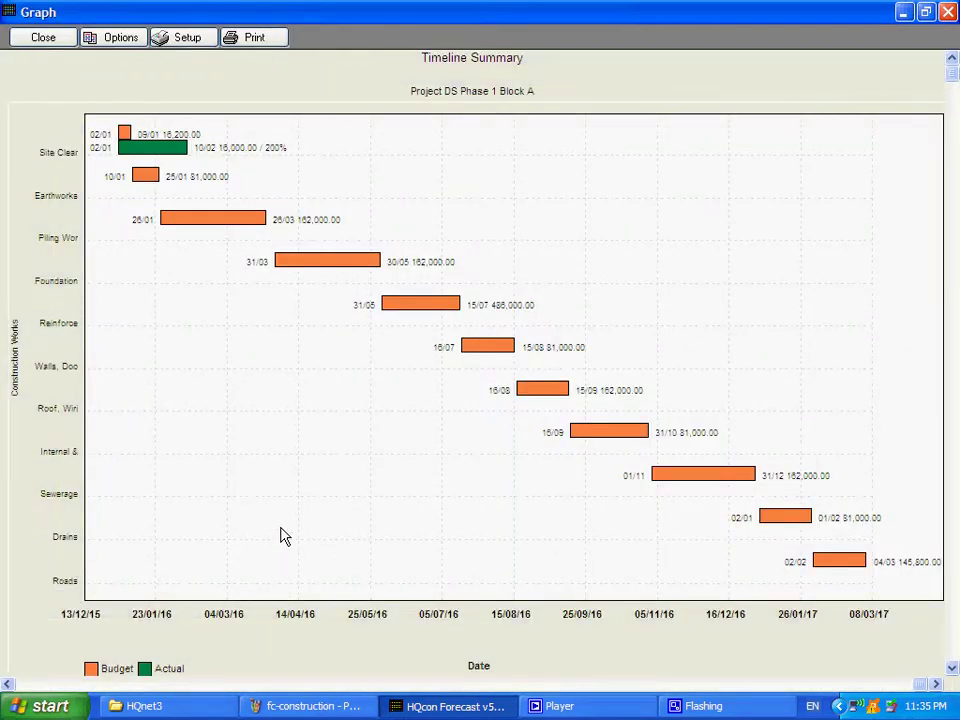
key("Escape")
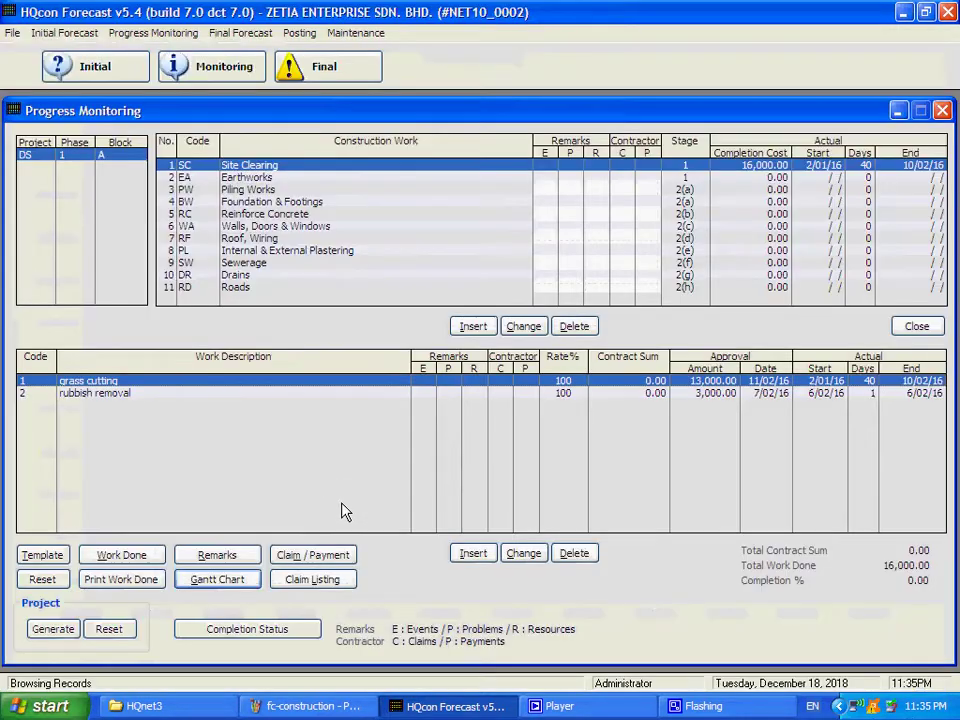
left_click(205, 579)
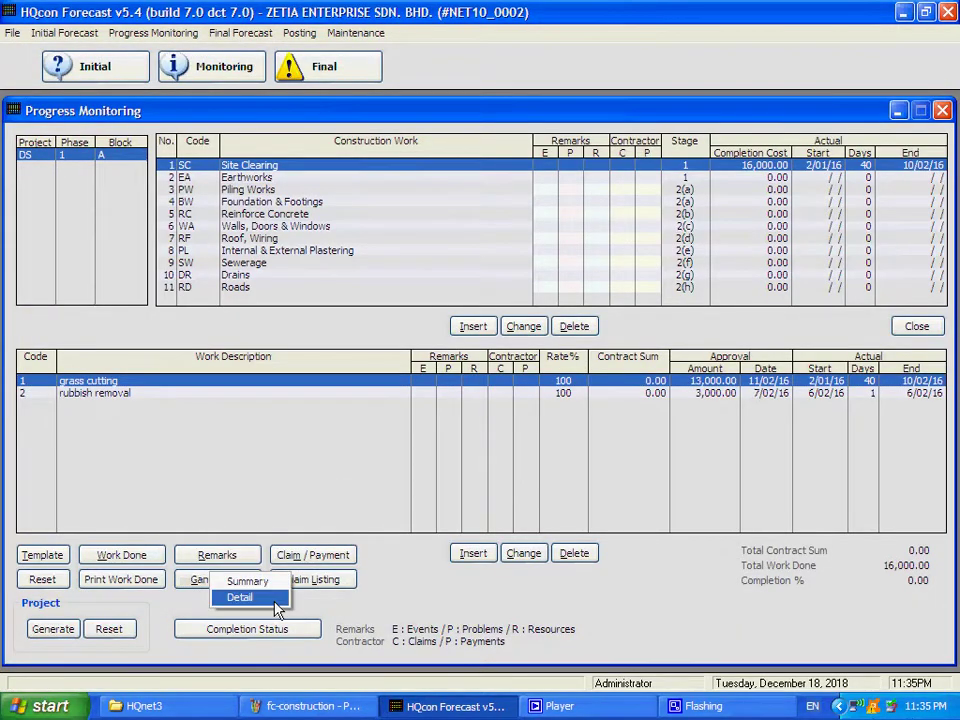
left_click(240, 598)
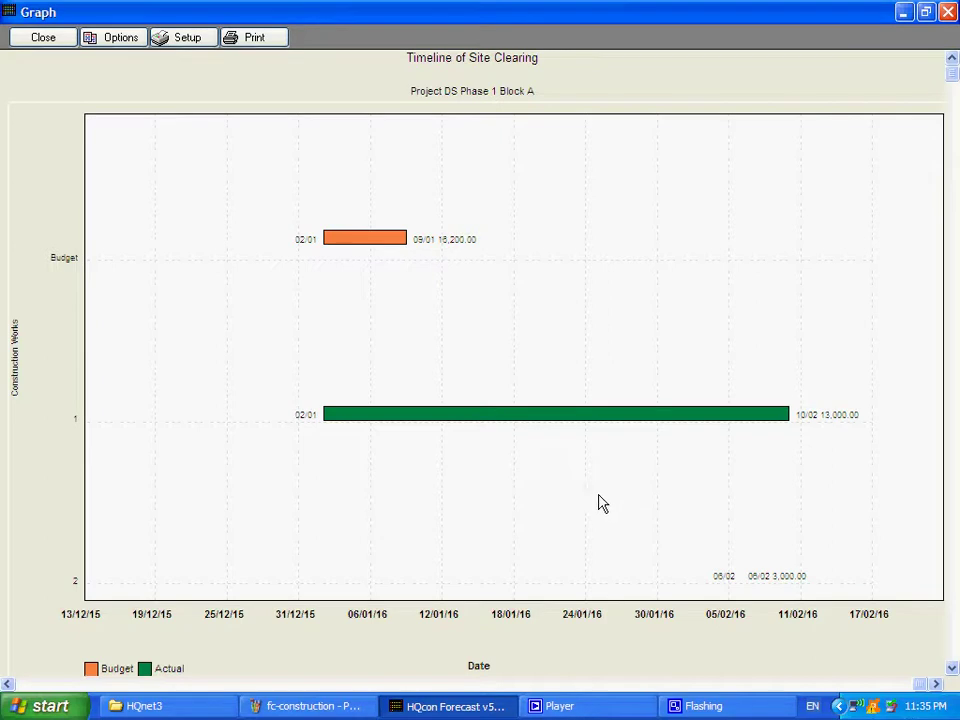
key("Escape")
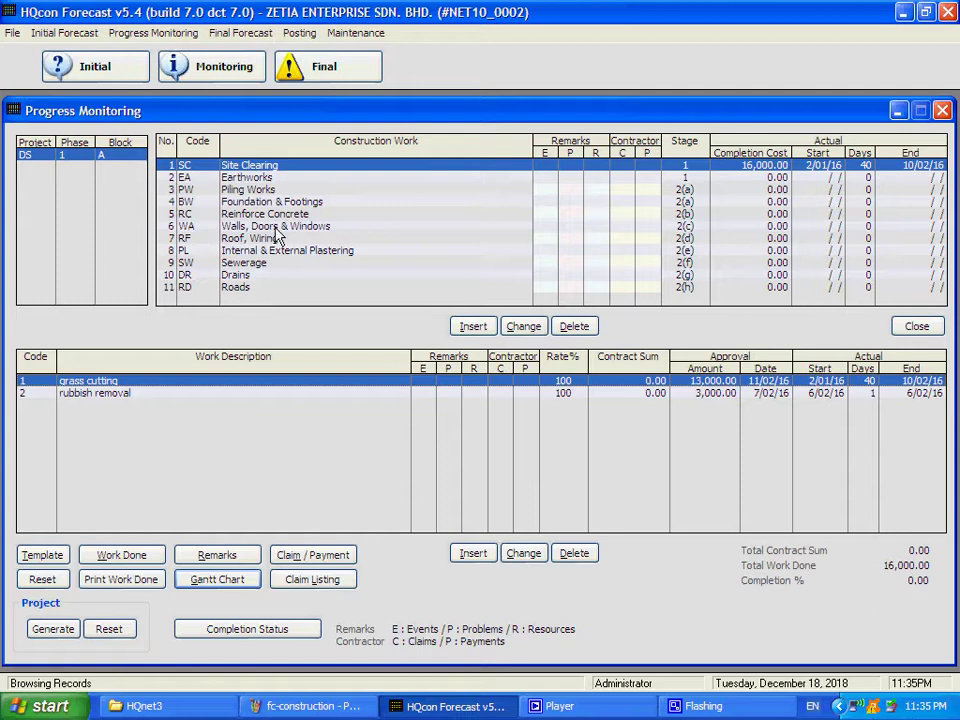
Step: Close Progress Monitoring and open the Final Forecast Worksheet for project DS, phase 1, block A
key("Escape")
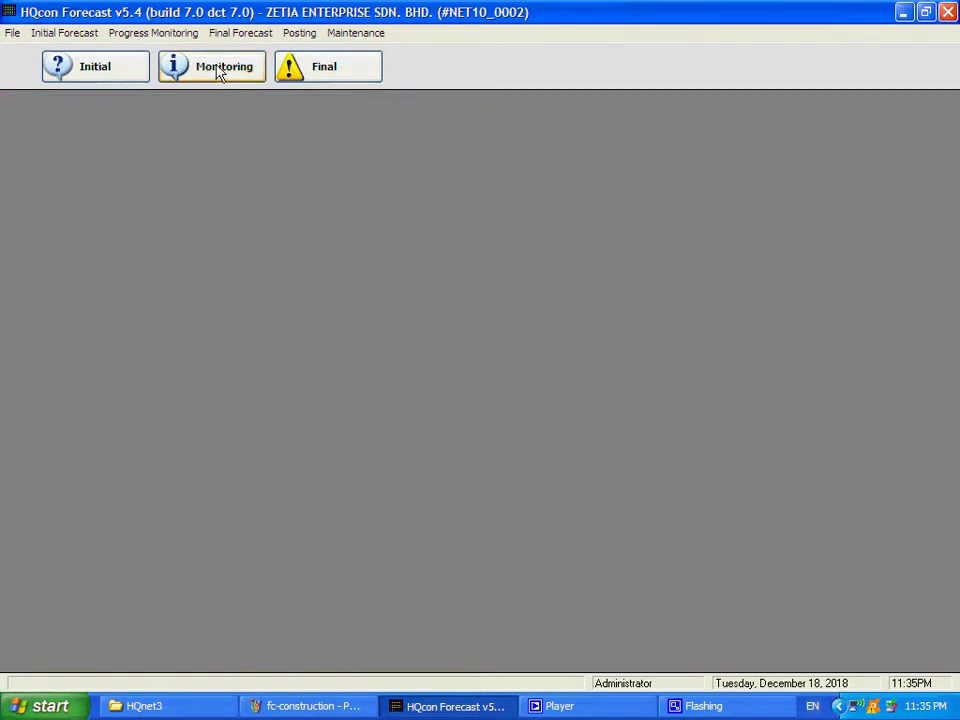
left_click(322, 68)
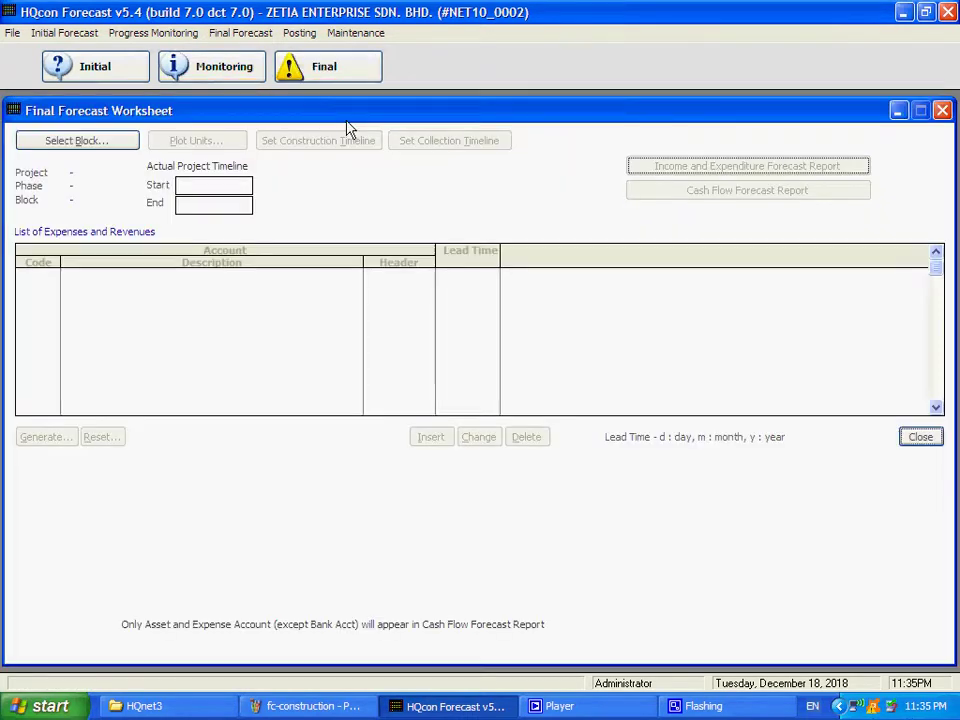
left_click(105, 145)
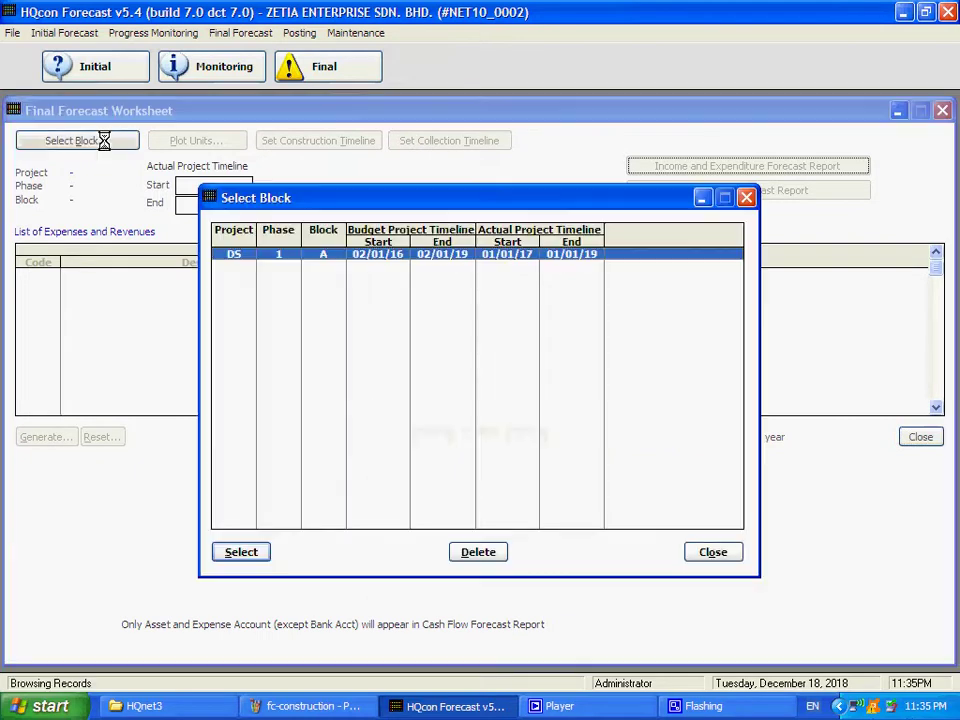
left_click(240, 553)
Step: Generate all accounts in the worksheet's list of expenses and revenues
left_click(27, 436)
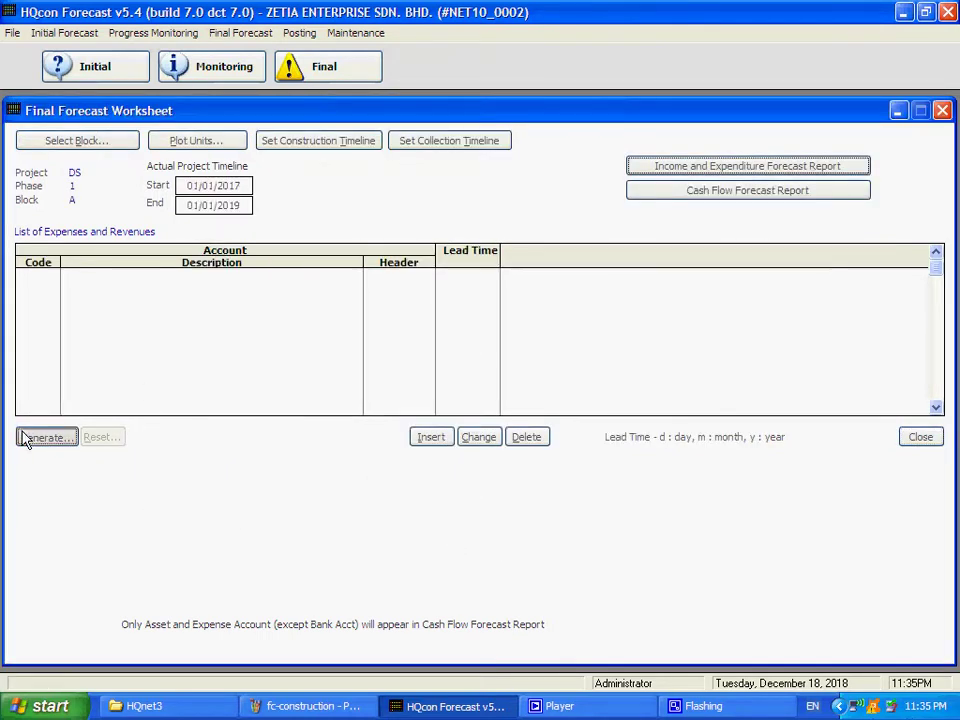
left_click(614, 194)
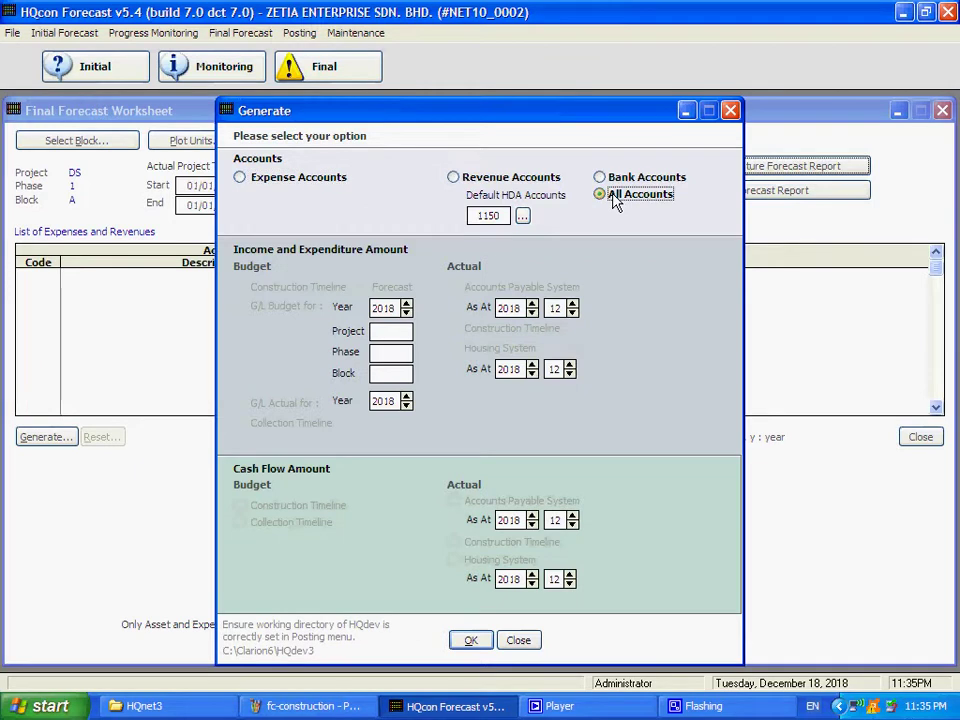
left_click(476, 644)
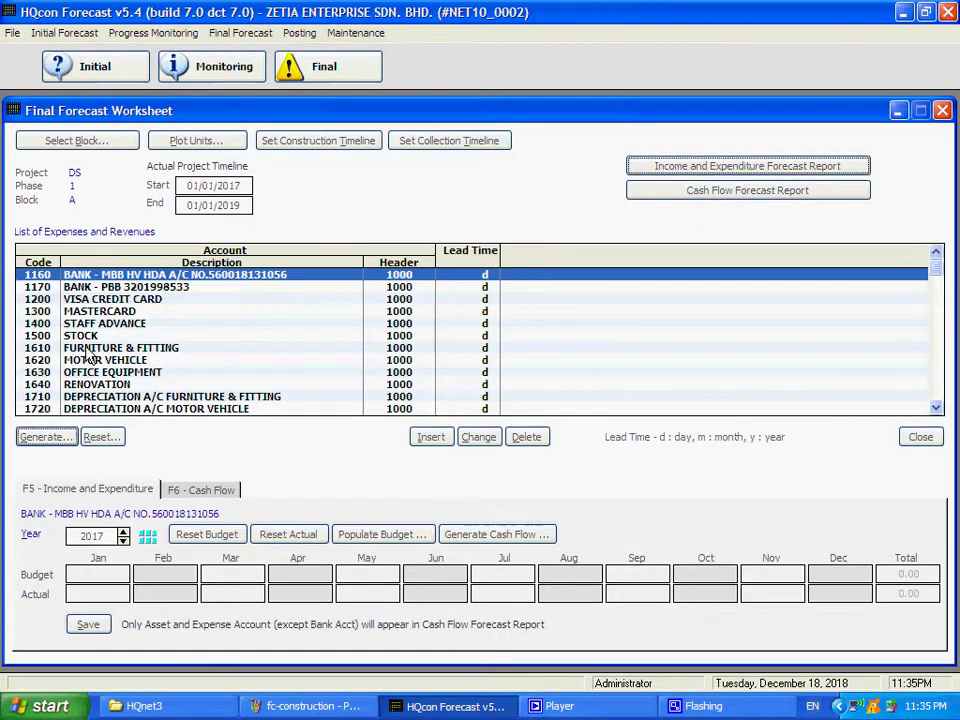
Step: Generate the budget cash flow amounts from the construction timeline and close the generation options
left_click(45, 440)
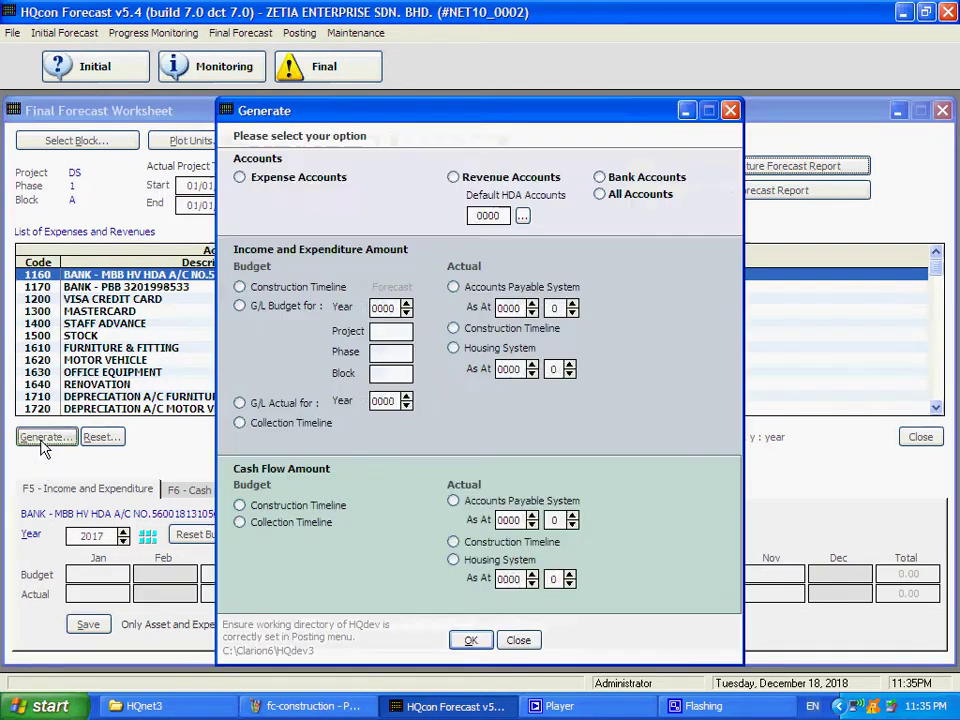
left_click(286, 508)
left_click(471, 641)
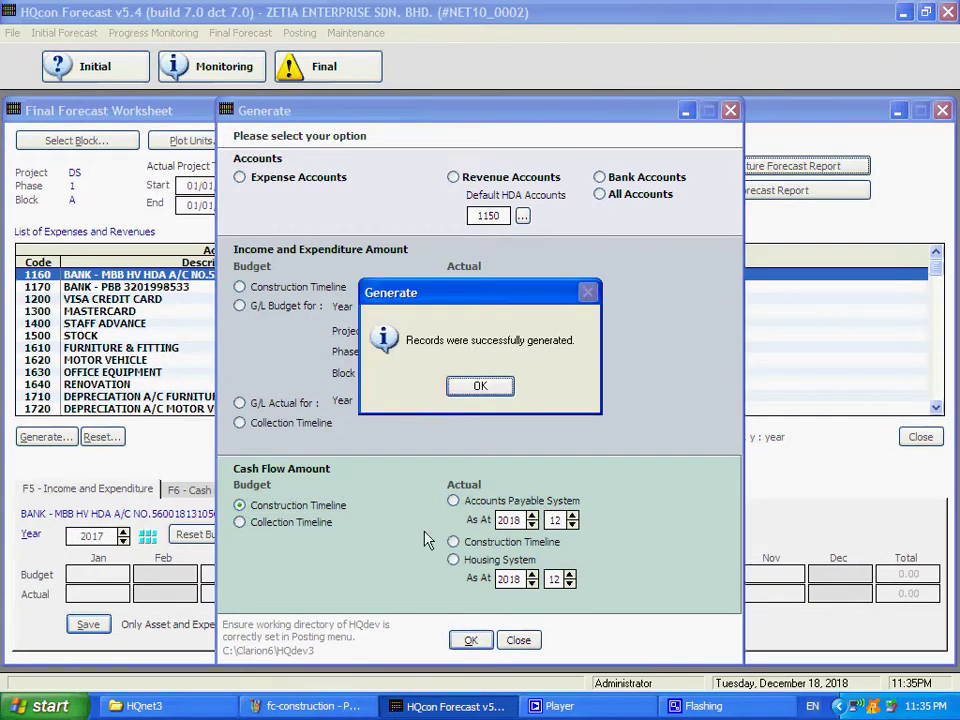
left_click(472, 387)
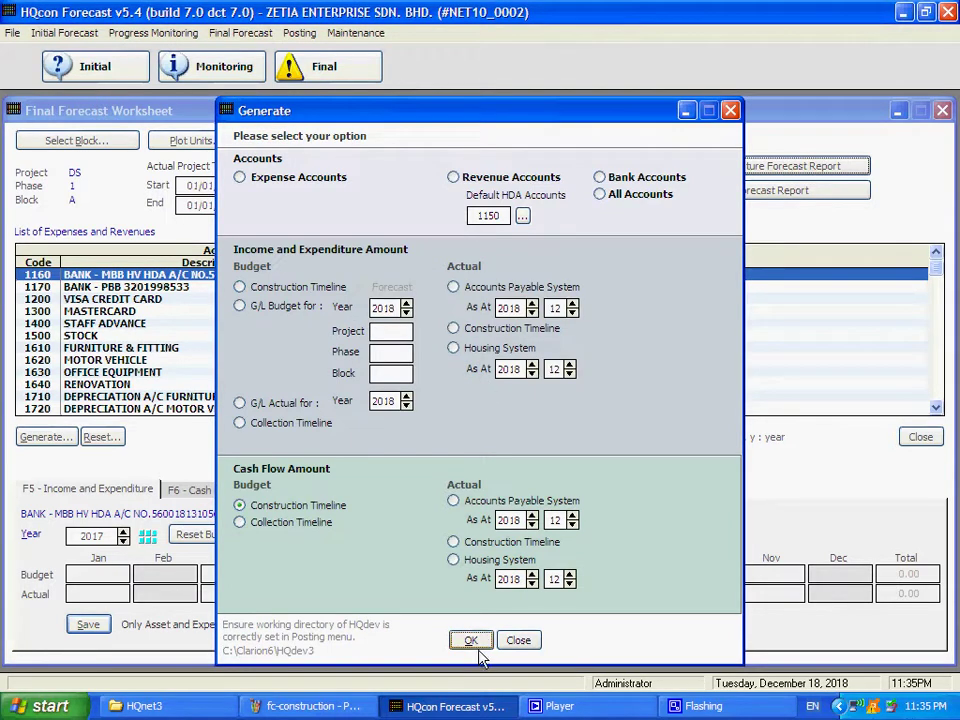
left_click(490, 549)
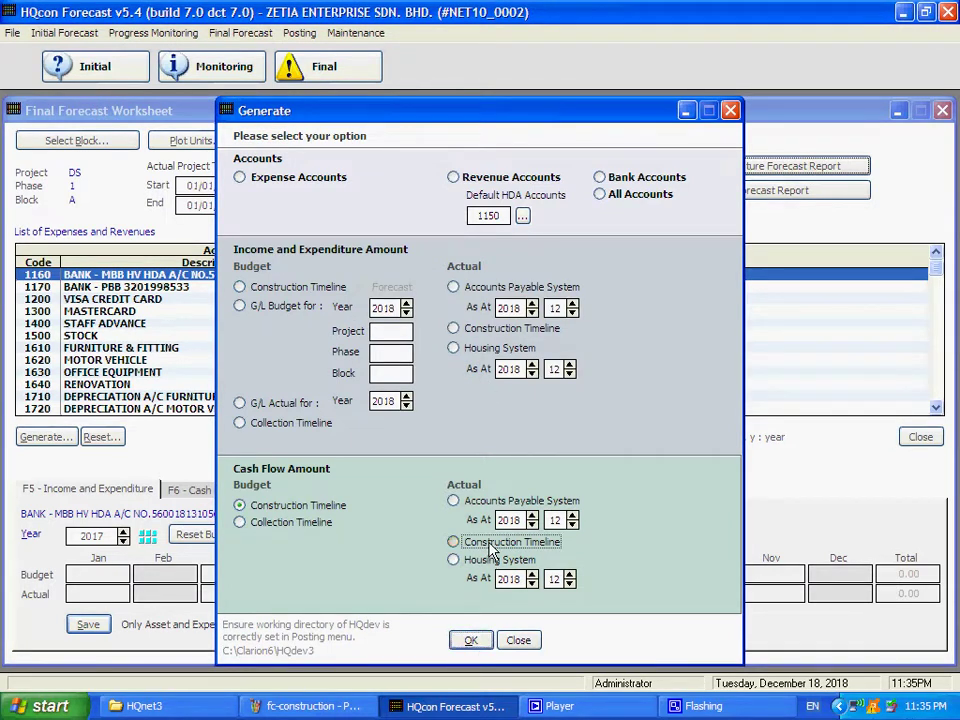
left_click(518, 640)
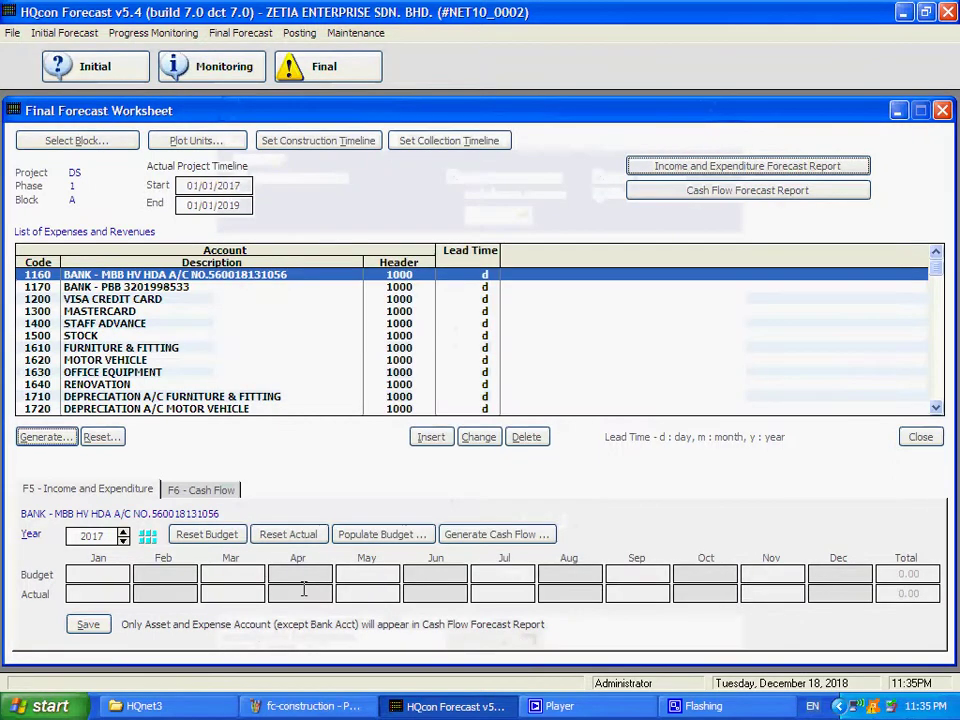
Step: Select account 1825, HIP - SITE CLEAING & PREPARATION, in the list of expenses and revenues
left_click(40, 350)
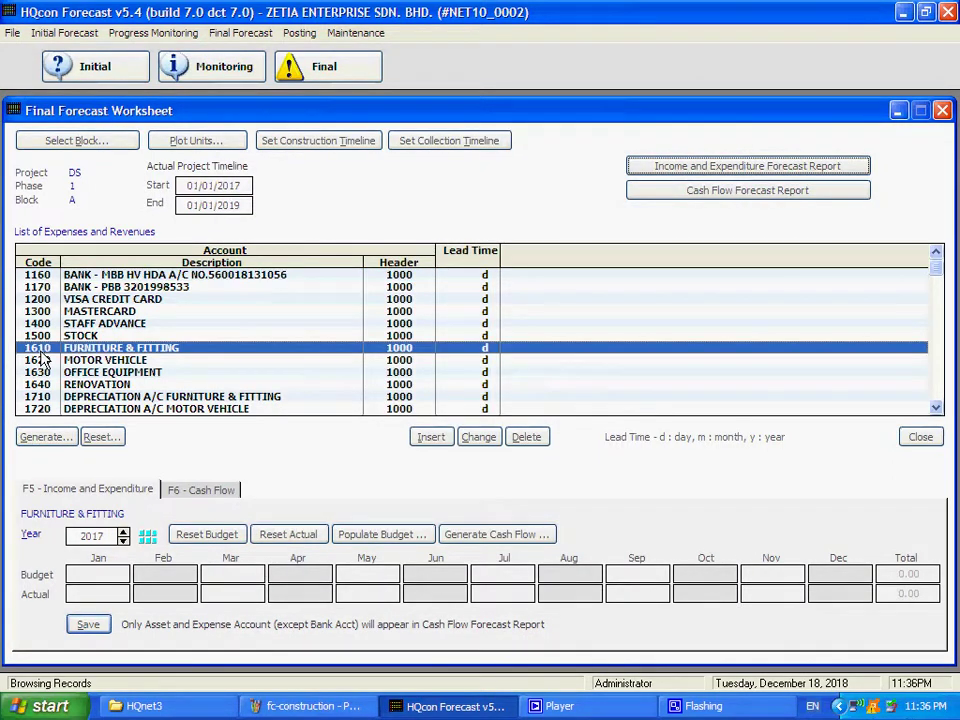
scroll(42, 358, "down", 8)
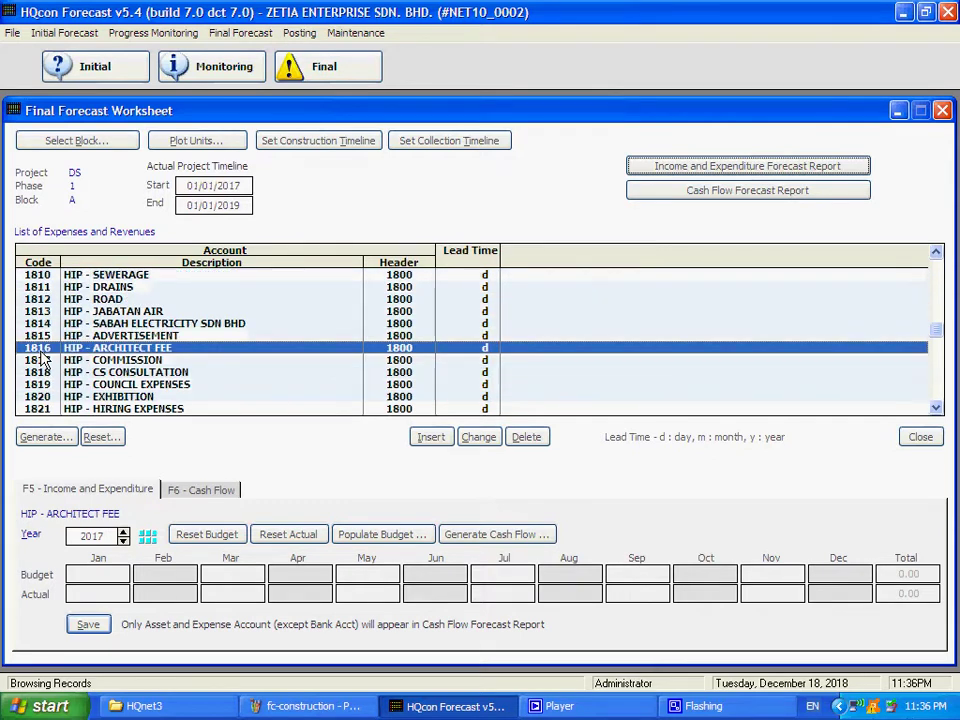
scroll(42, 358, "down", 9)
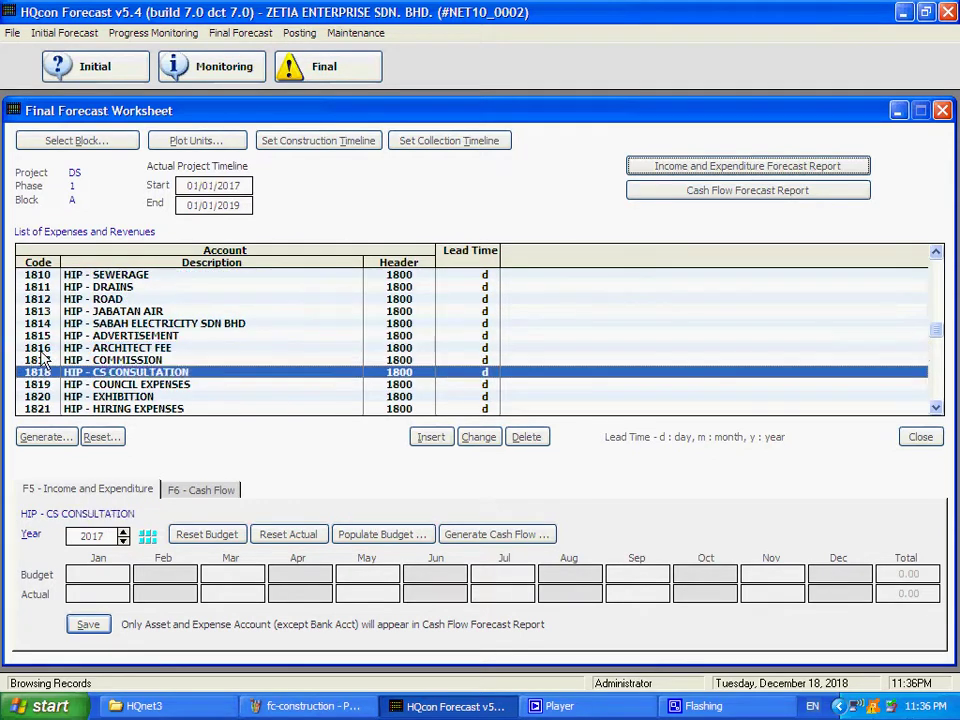
scroll(42, 358, "down", 2)
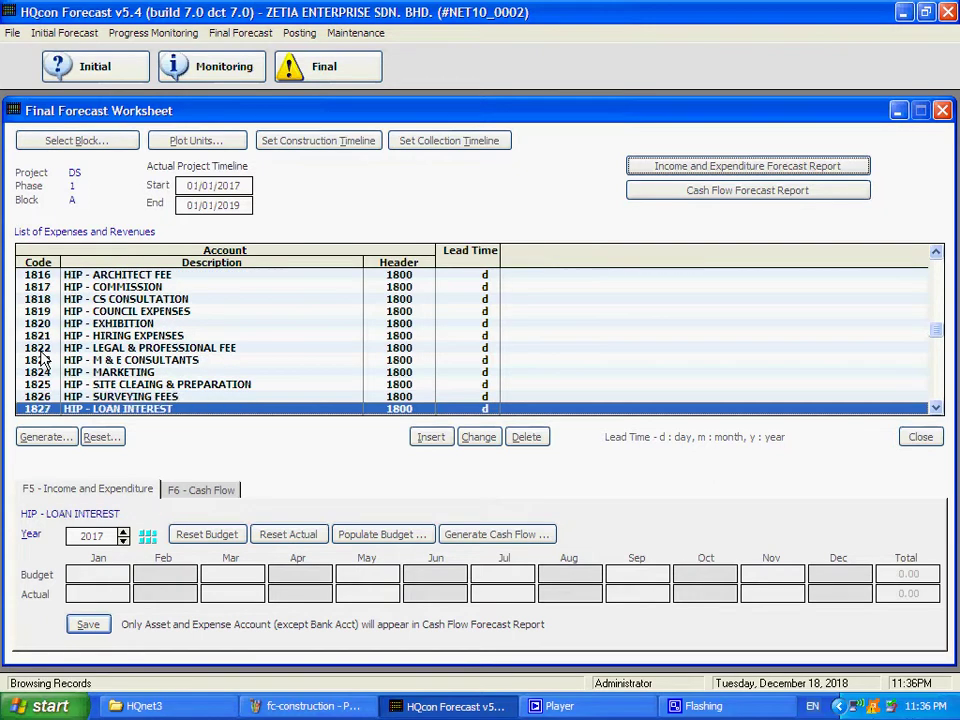
scroll(42, 358, "up", 2)
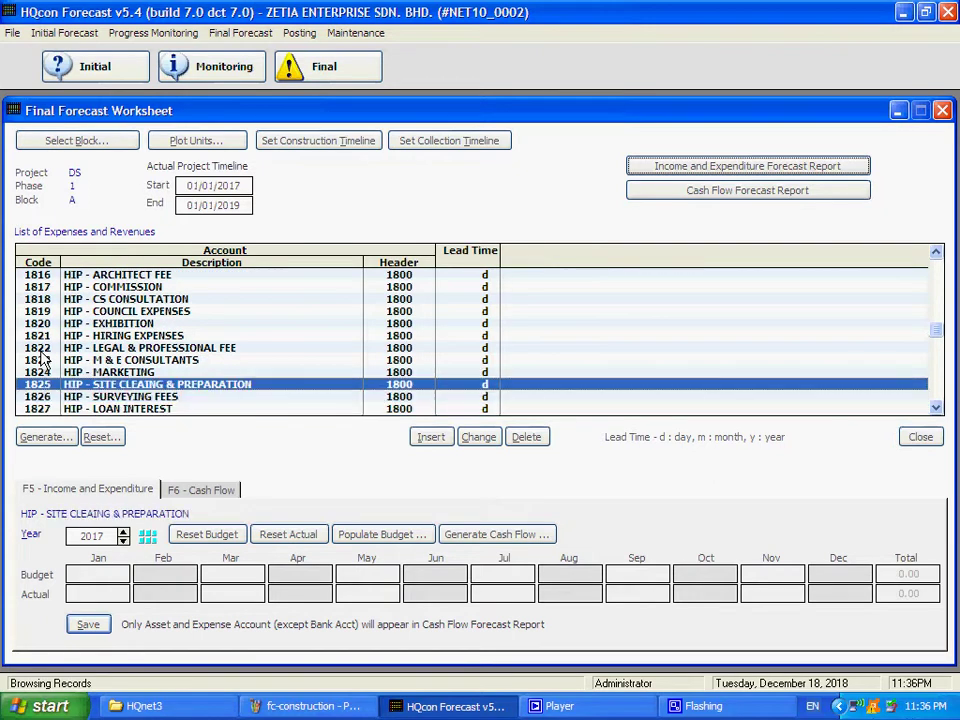
Step: Show the cash flow of the site clearing account for year 2016 and check its monthly budget amounts
left_click(200, 490)
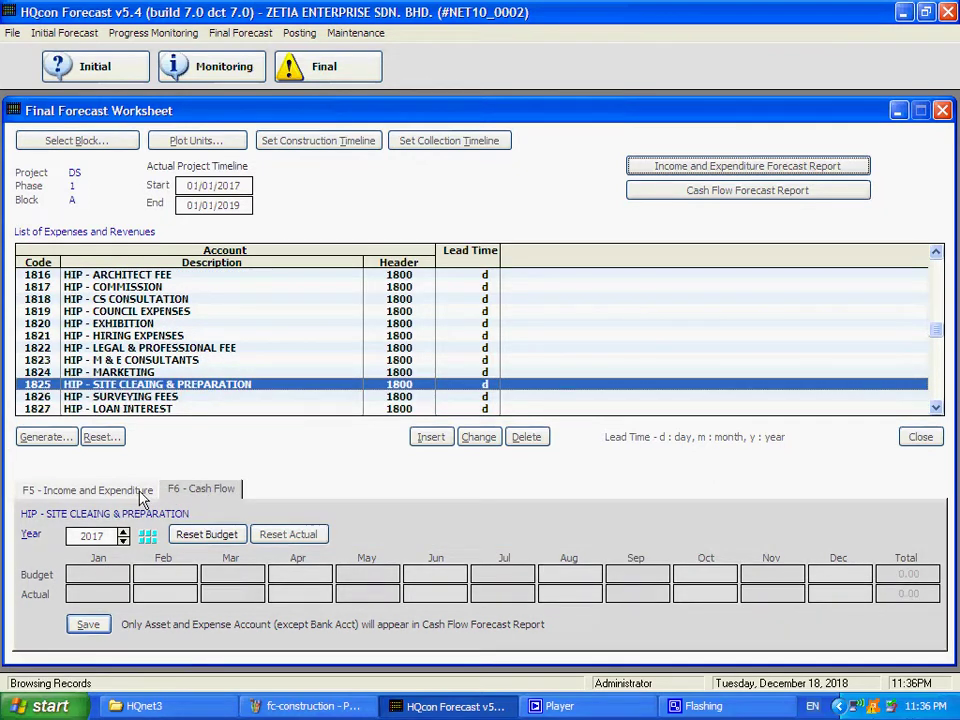
left_click(47, 441)
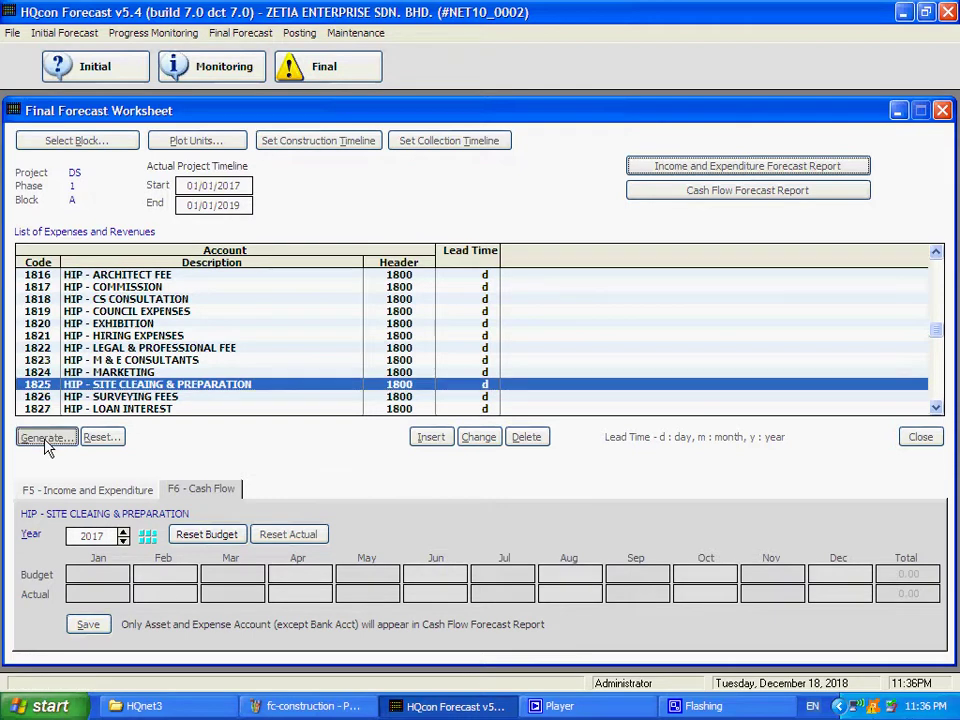
left_click(122, 532)
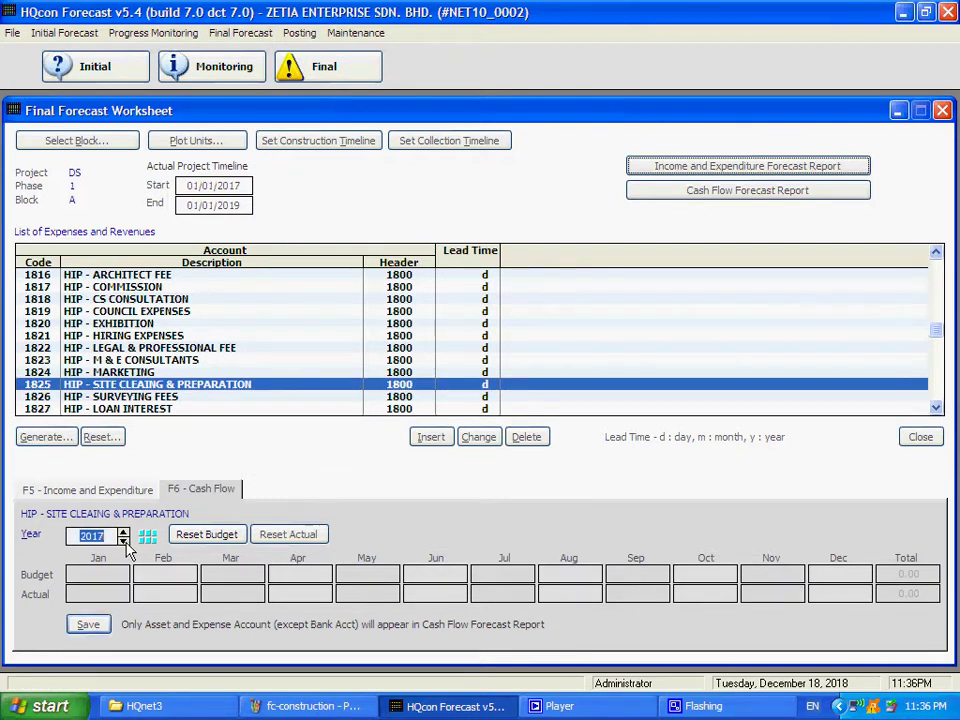
left_click(122, 540)
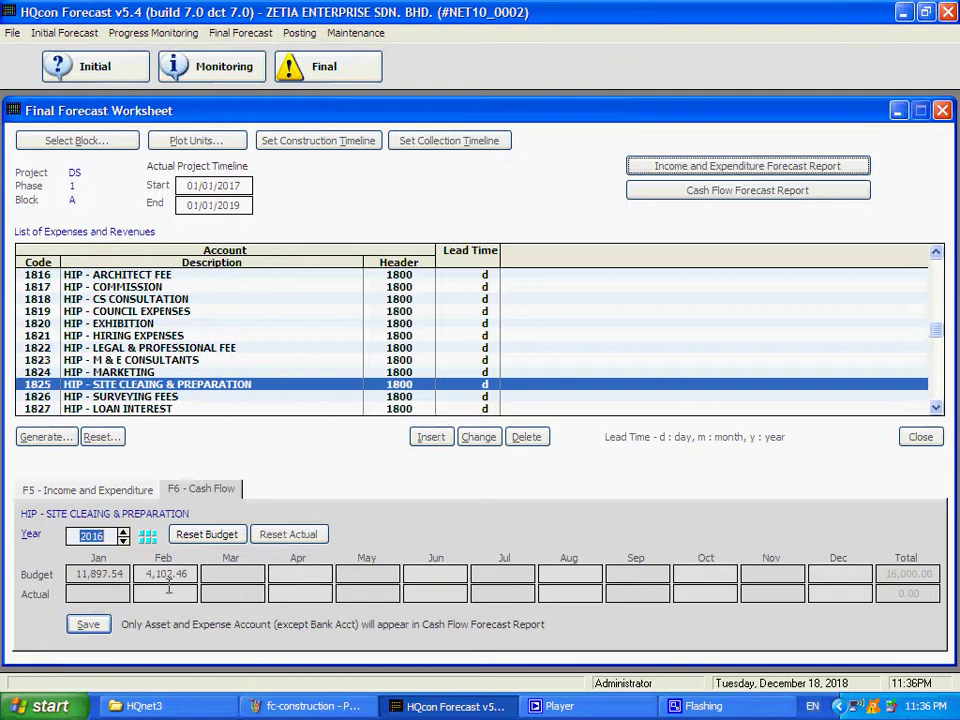
left_click(93, 573)
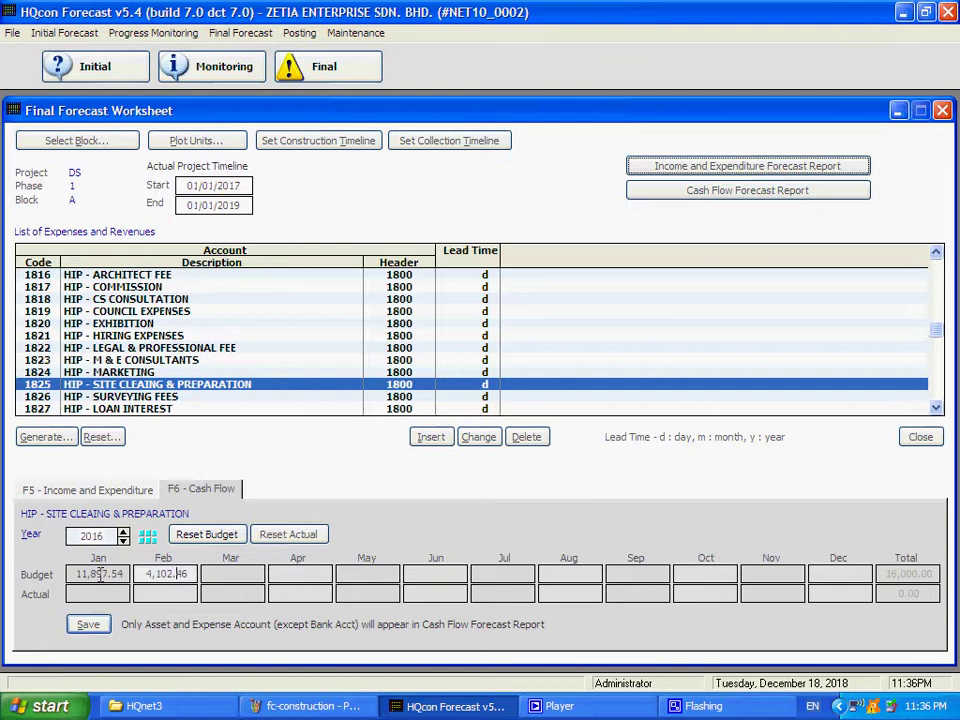
left_click(72, 626)
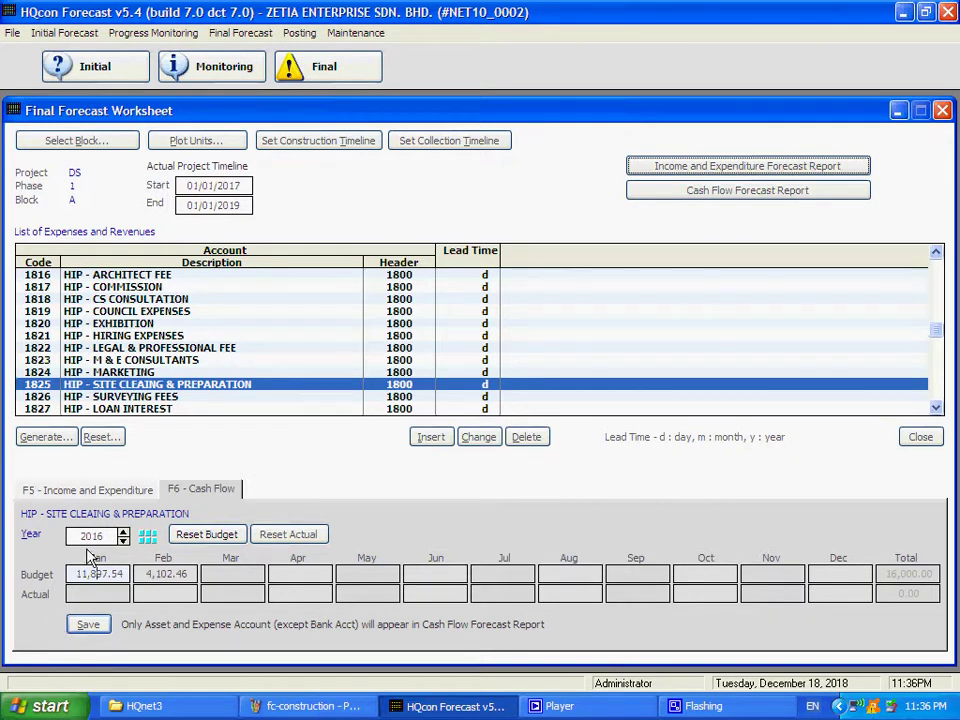
Step: Generate the actual cash flow amounts from the construction timeline and check the site clearing account's actual figures for 2016
left_click(50, 438)
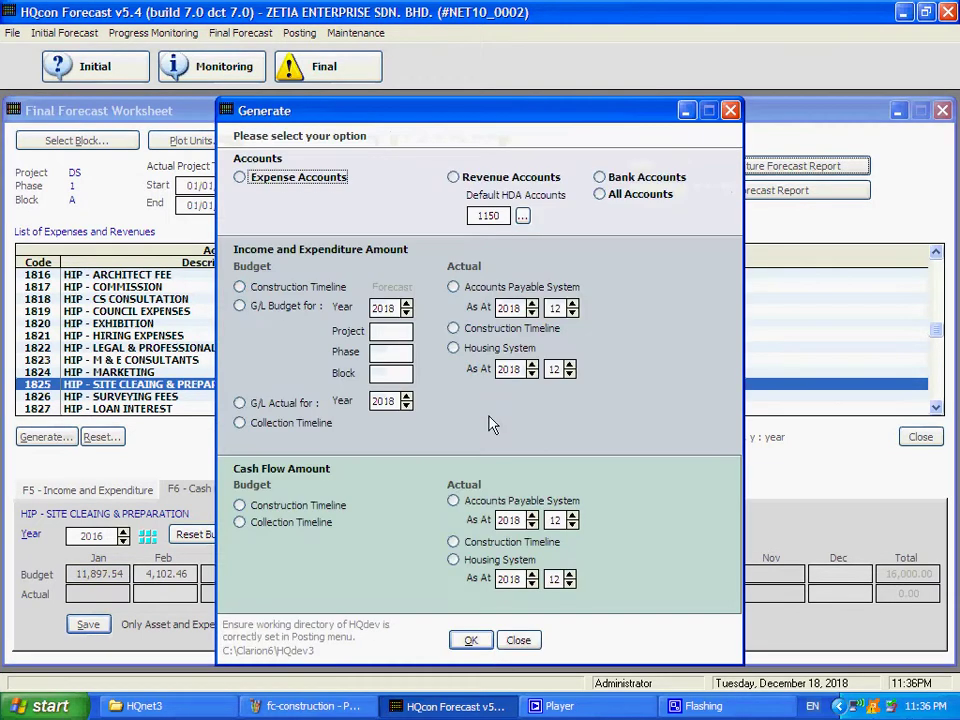
left_click(477, 546)
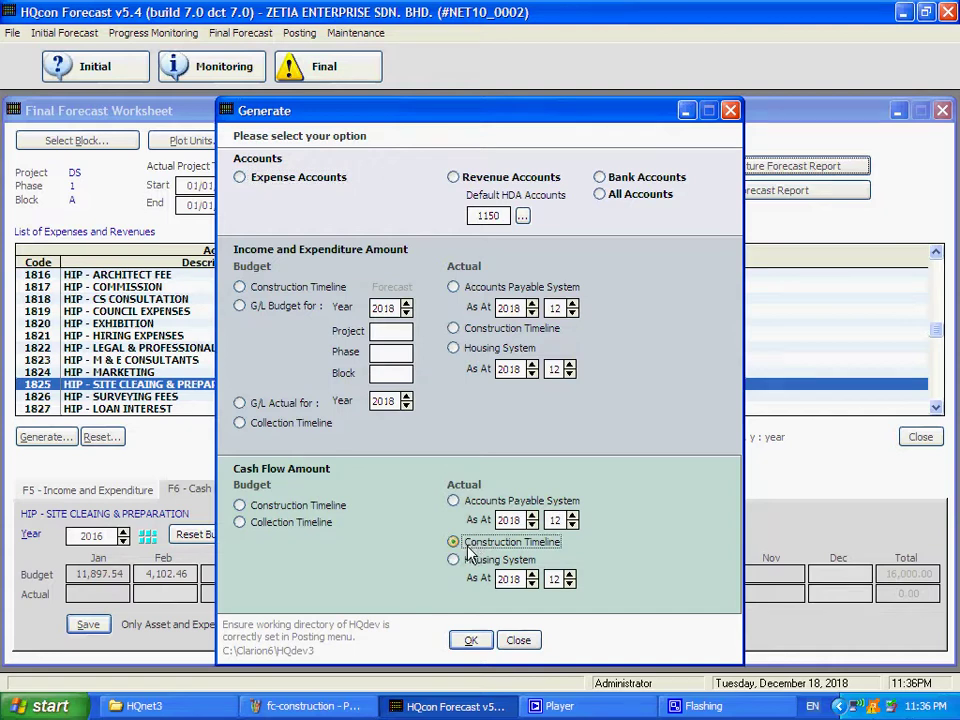
left_click(455, 542)
left_click(472, 642)
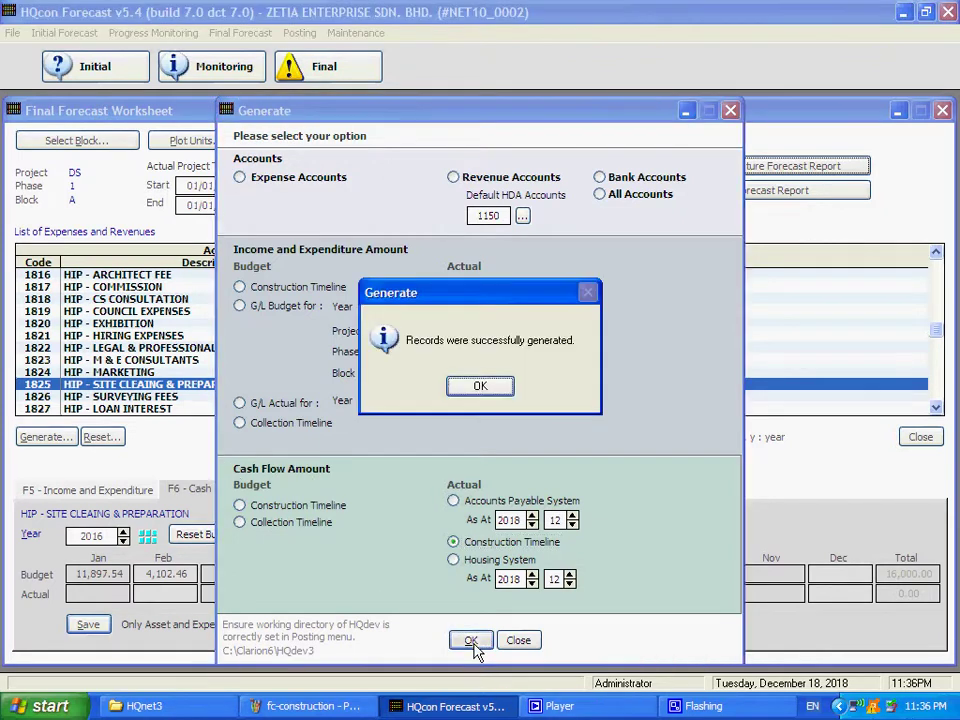
left_click(484, 395)
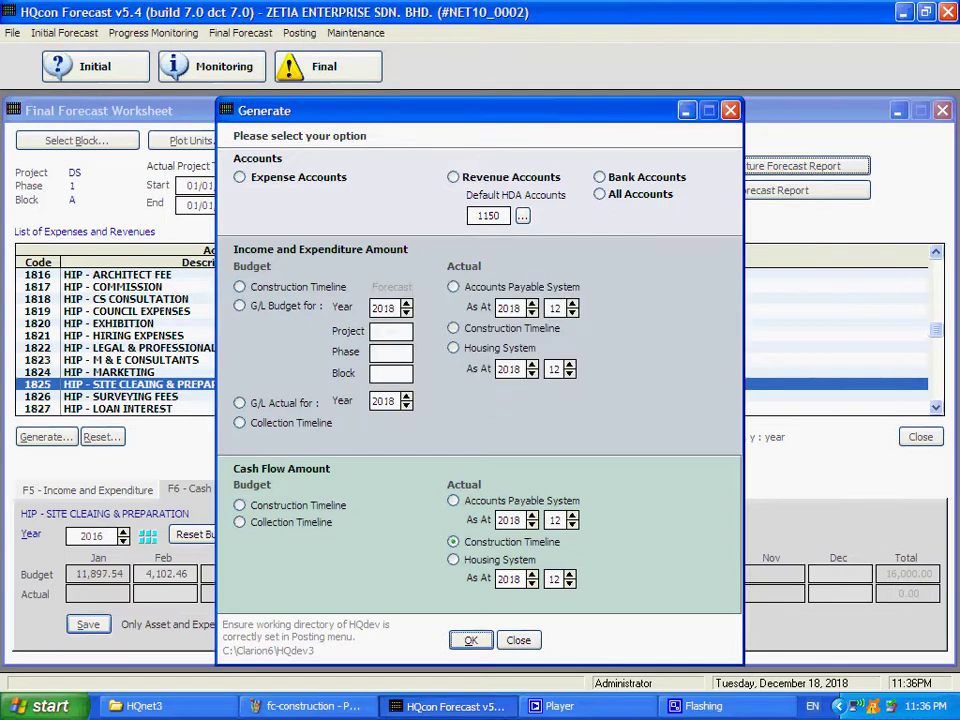
left_click(519, 641)
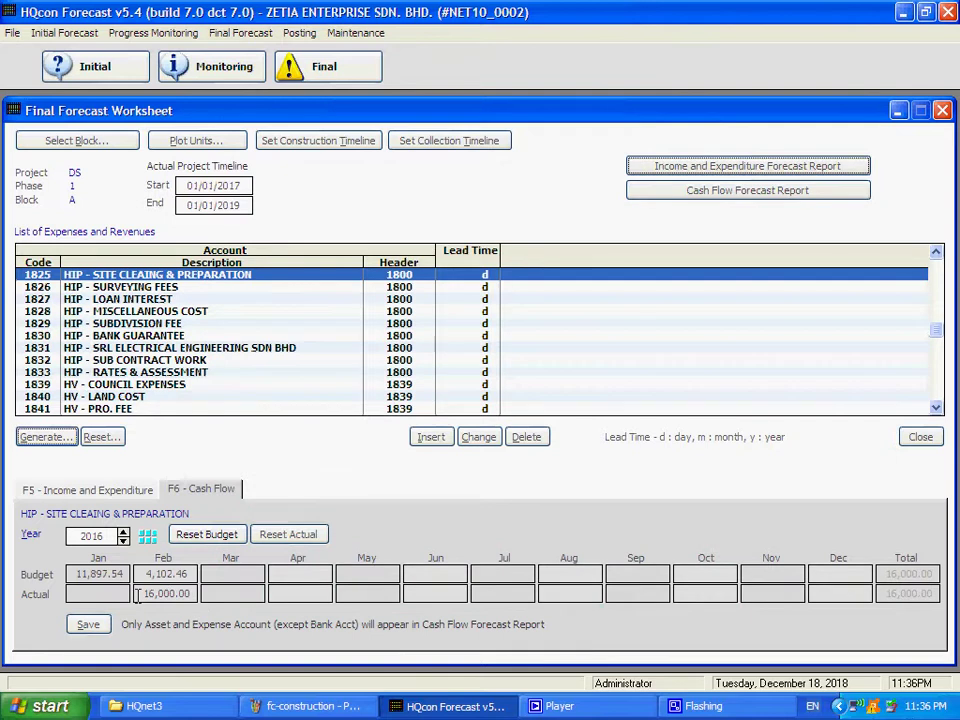
left_click(137, 594)
left_click(233, 594)
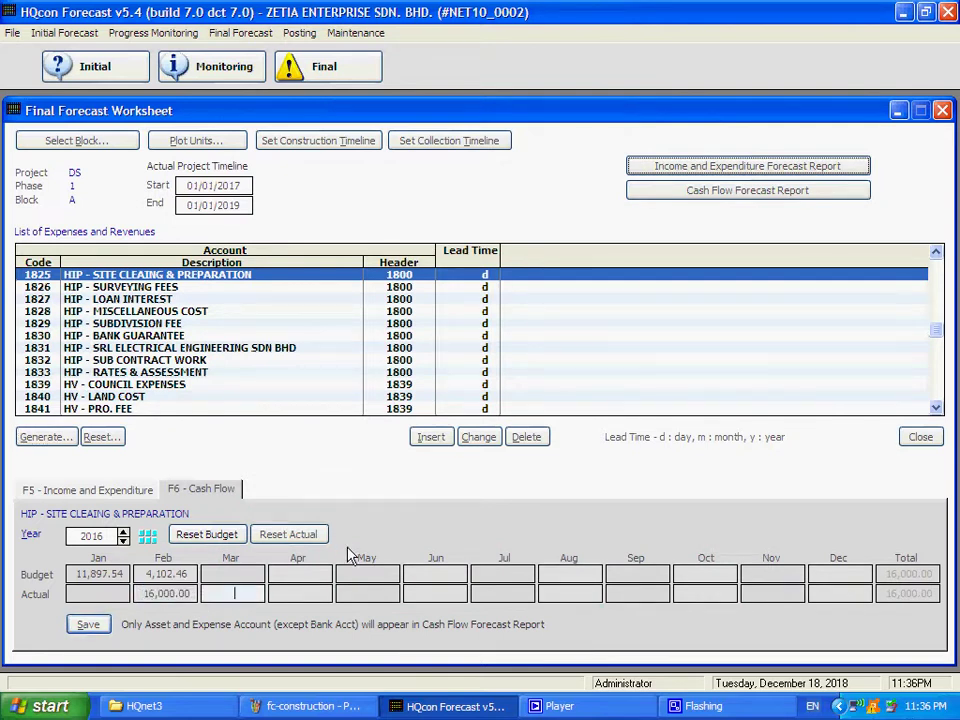
Step: Open the Cash Flow Worksheet from the detail Cash Flow Forecast Report and examine the monthly amounts of its type 4 and type 3 records
left_click(700, 192)
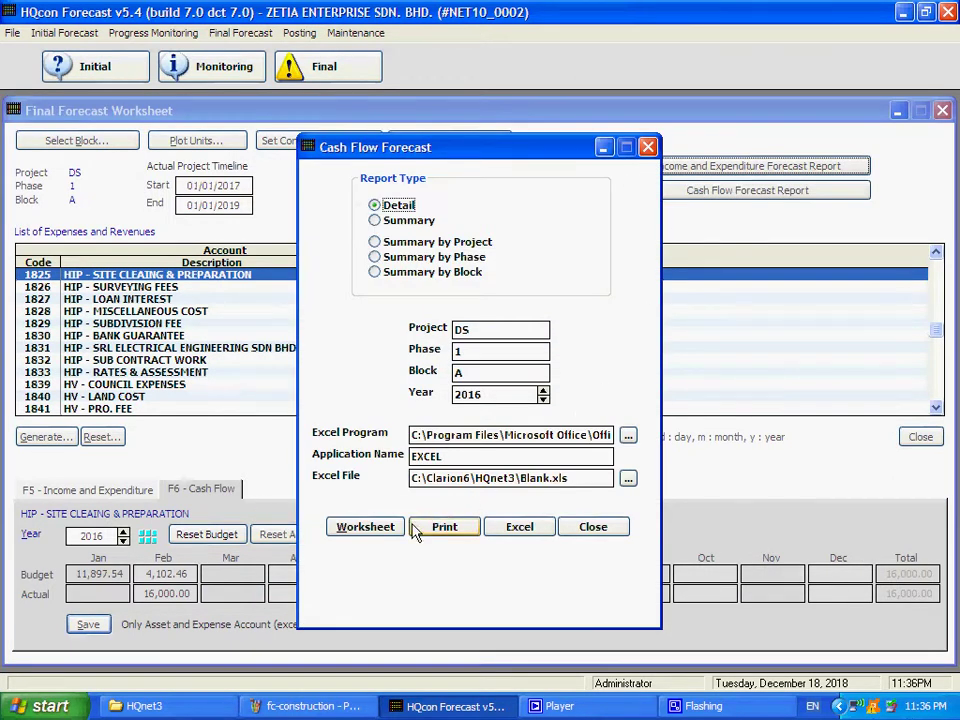
left_click(366, 529)
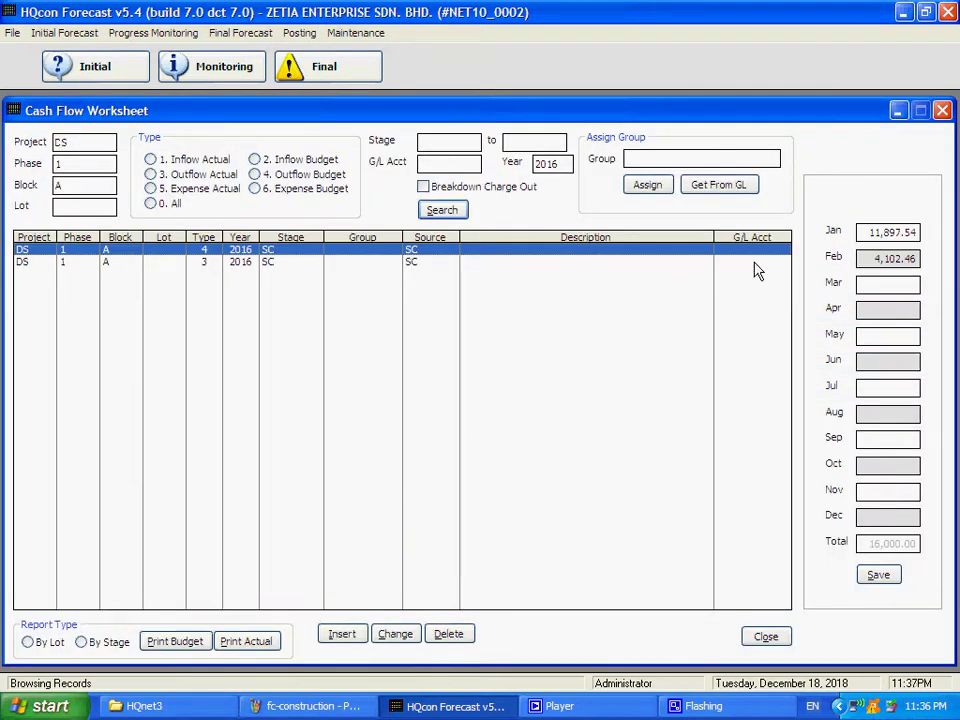
left_click_drag(915, 232, 860, 258)
left_click(589, 261)
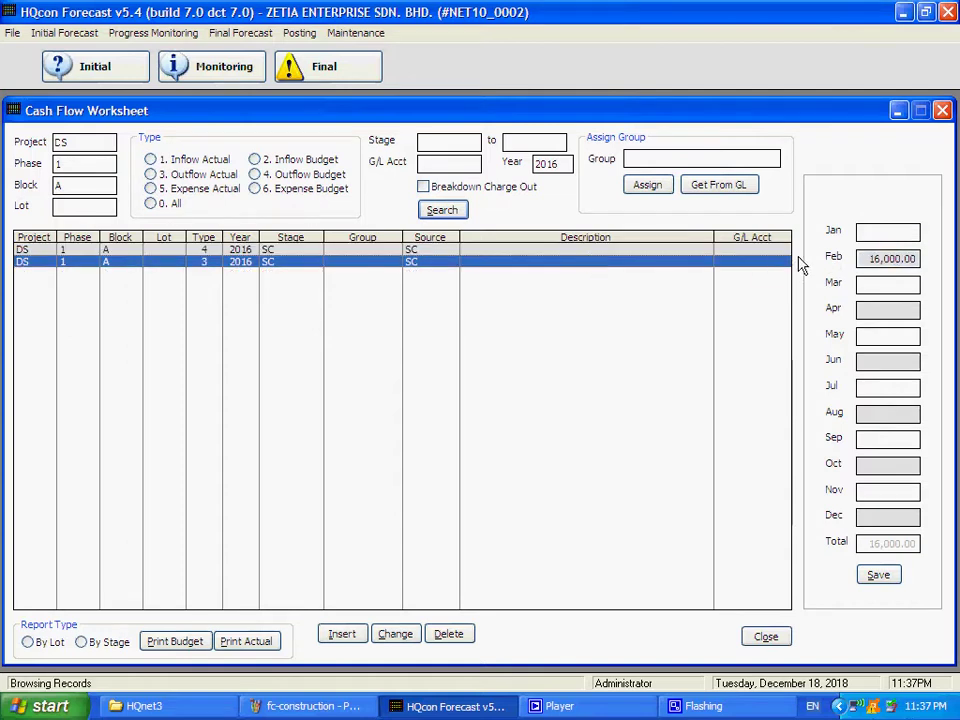
double_click(867, 257)
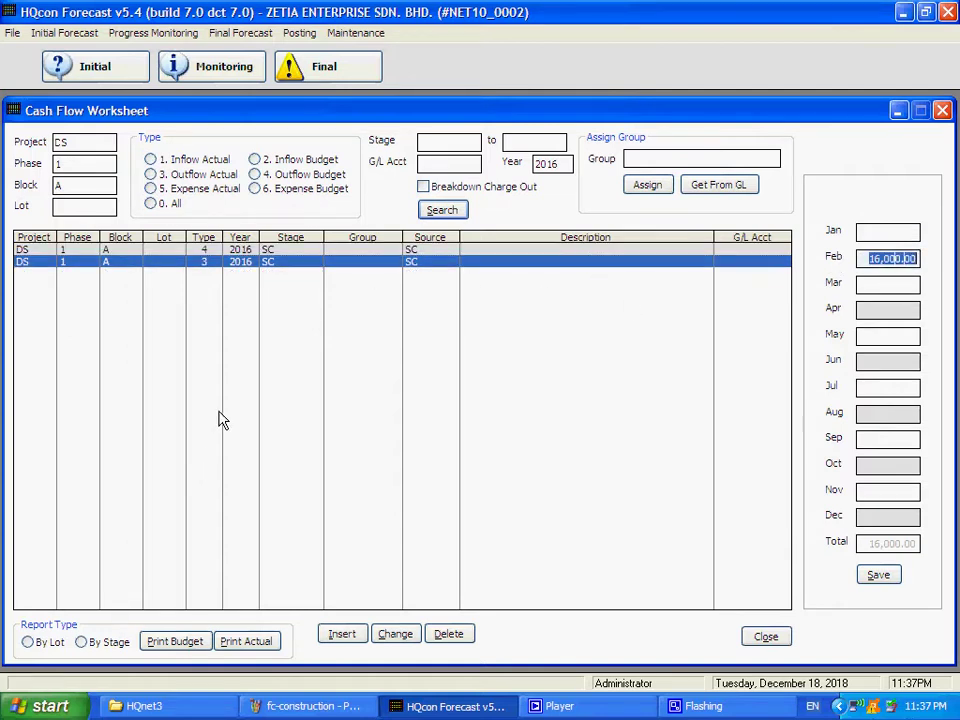
Step: Preview the Cash Flow Worksheet's budget and actual reports by lot, and close the worksheet
left_click(188, 644)
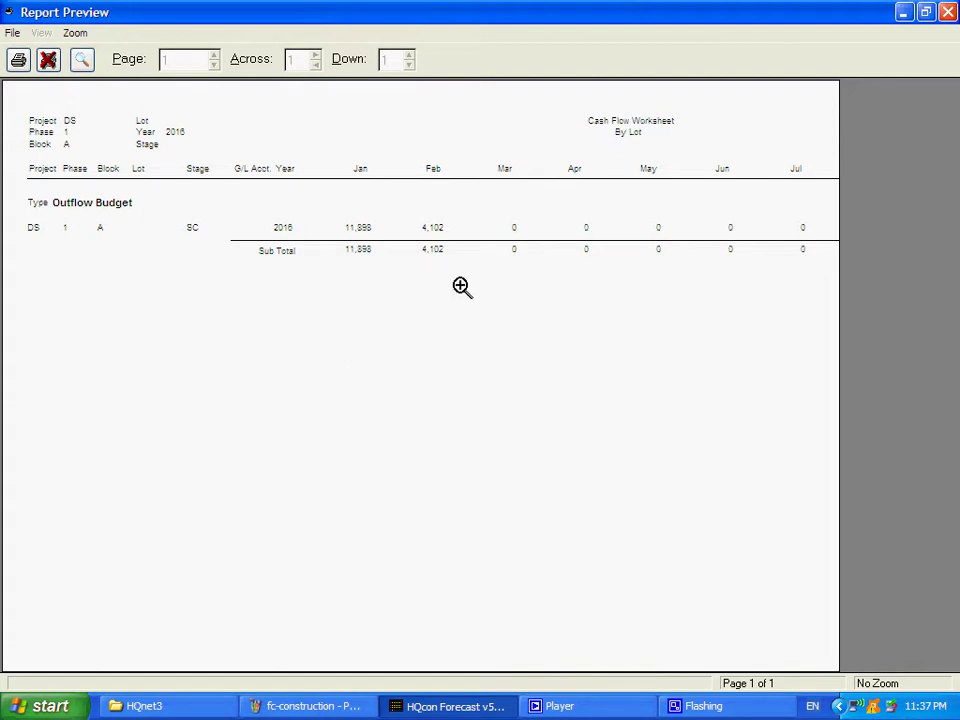
left_click(461, 286)
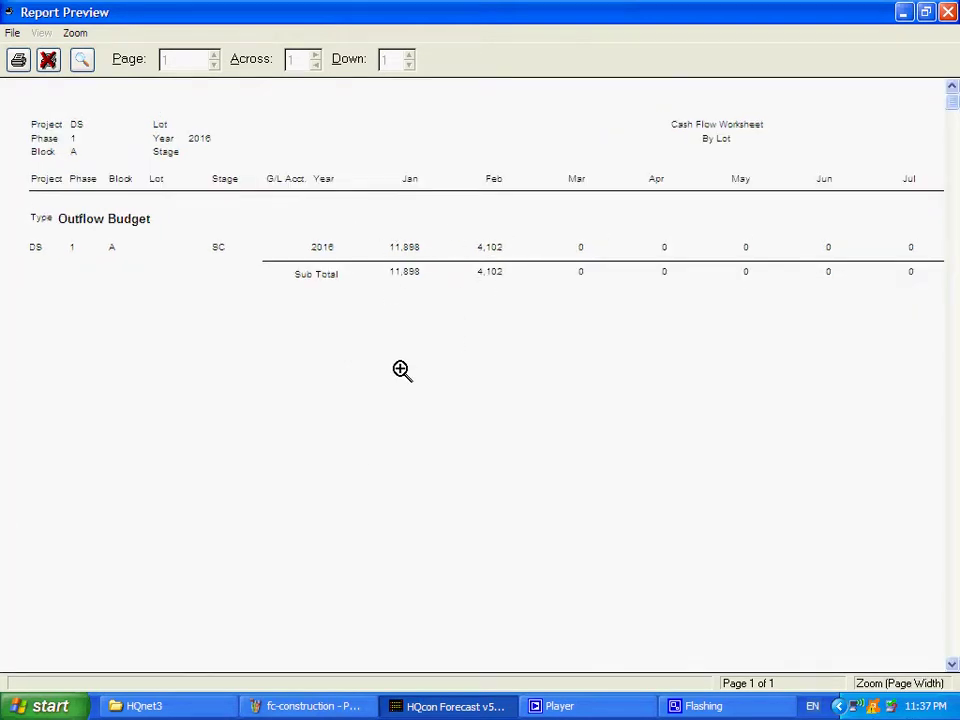
key("Escape")
left_click(242, 642)
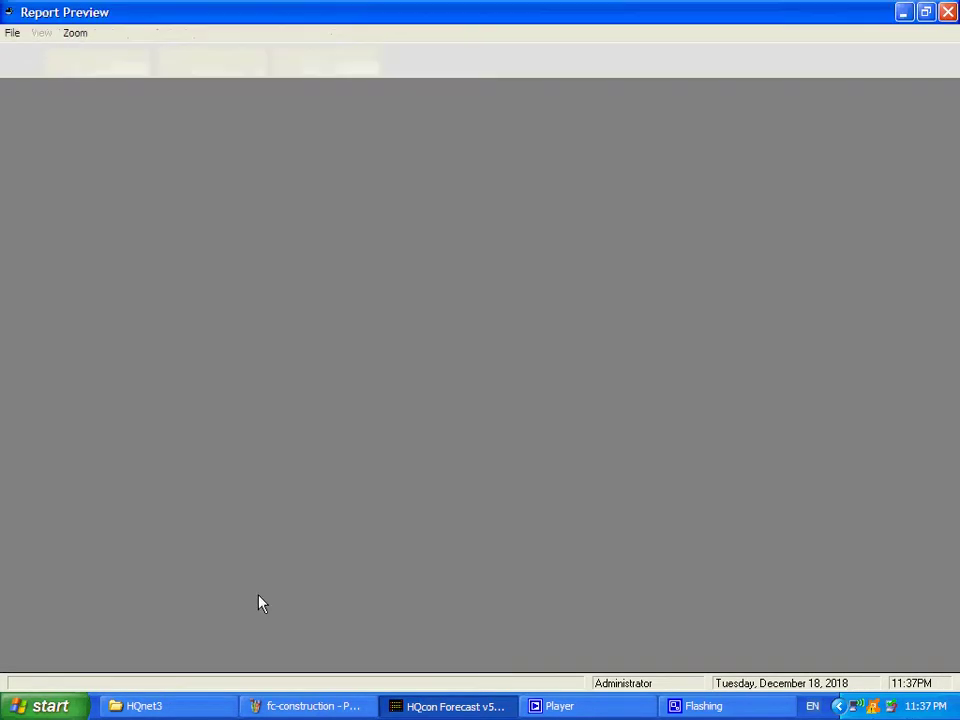
left_click(448, 214)
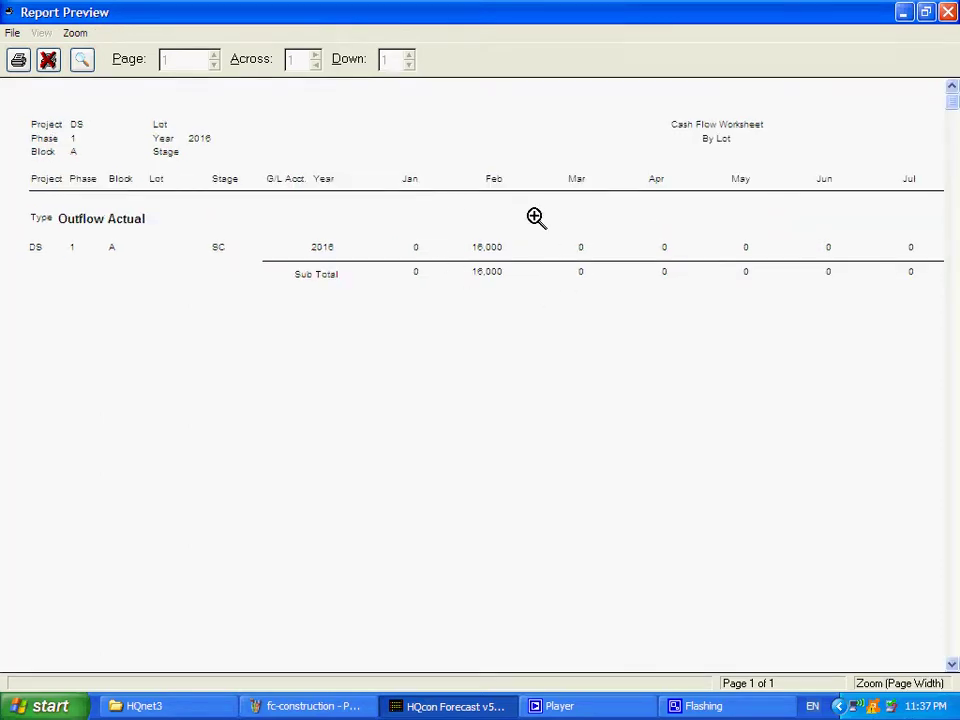
key("Escape")
key("Return")
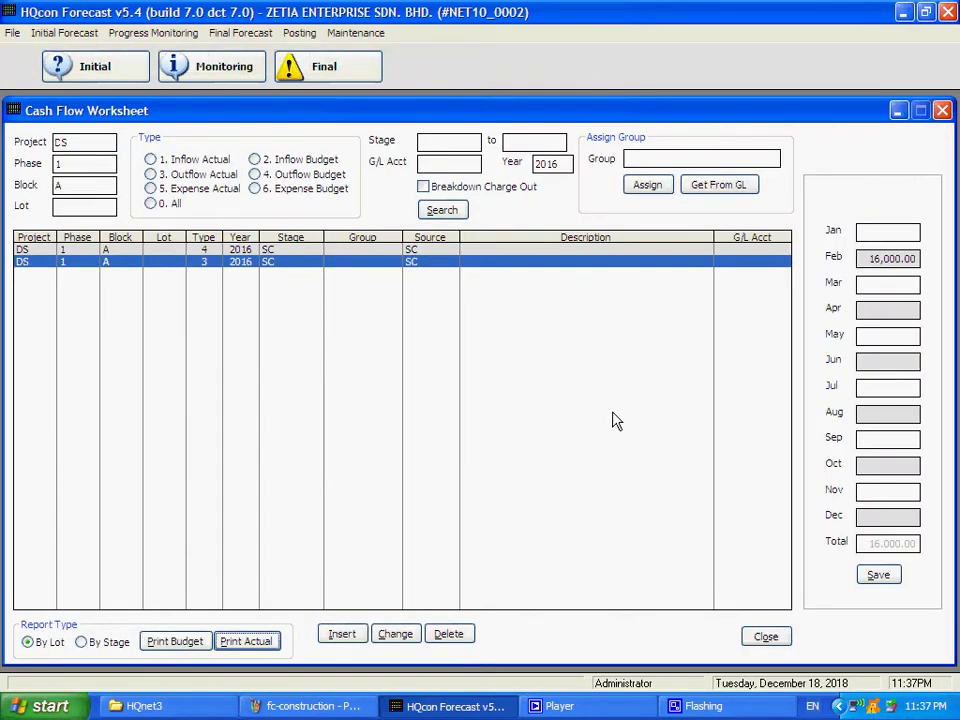
key("Escape")
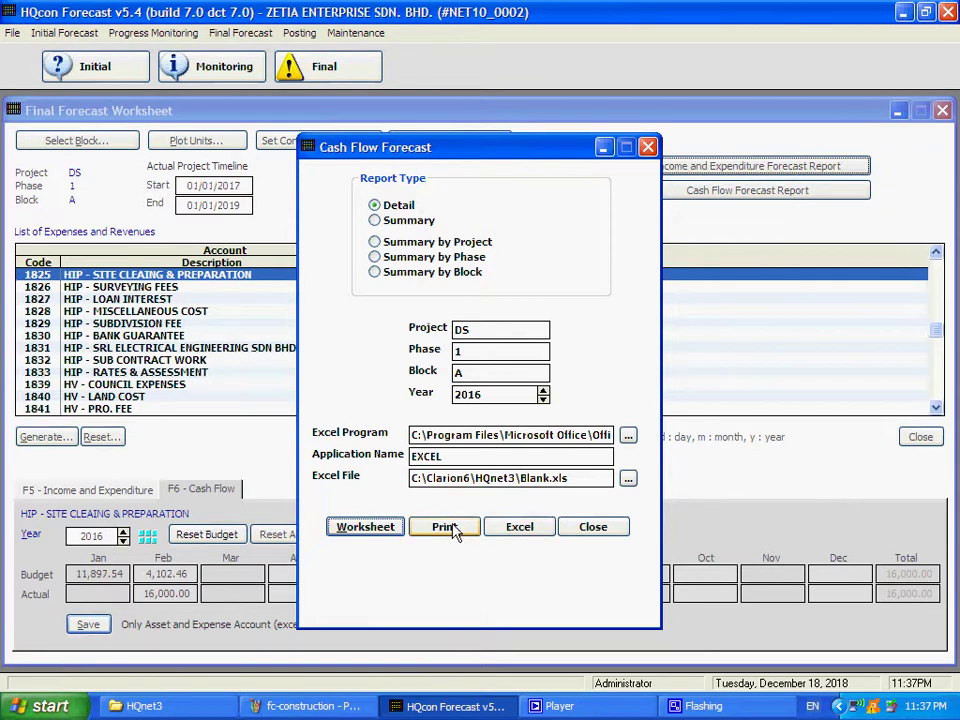
Step: Preview the detailed cash flow forecast report for project DS, phase 1, block A, year 2016, and close it
left_click(446, 527)
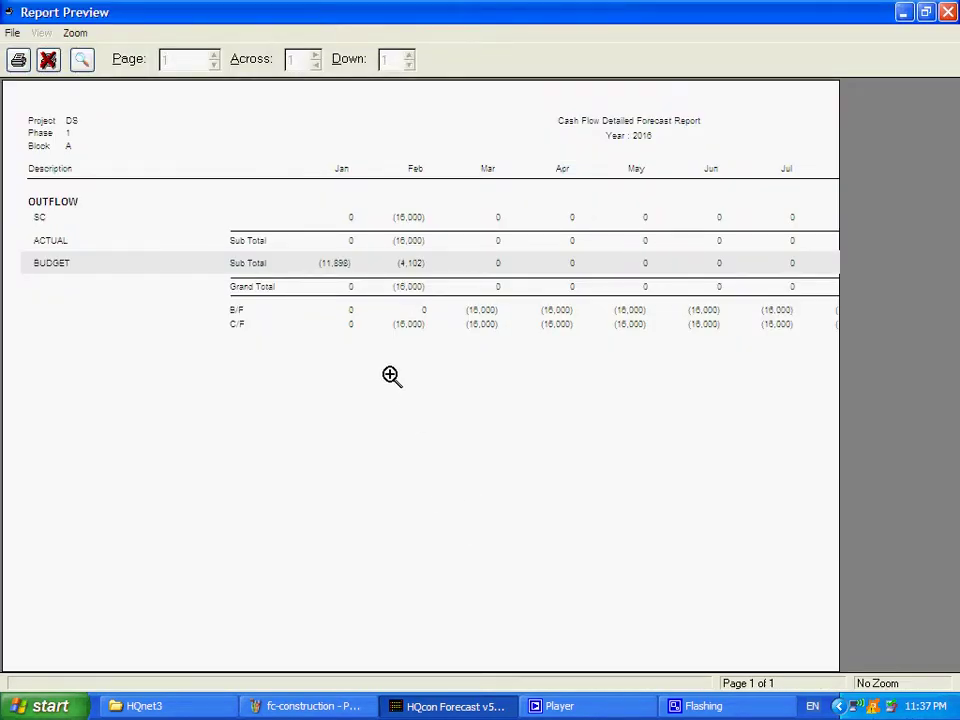
left_click(391, 374)
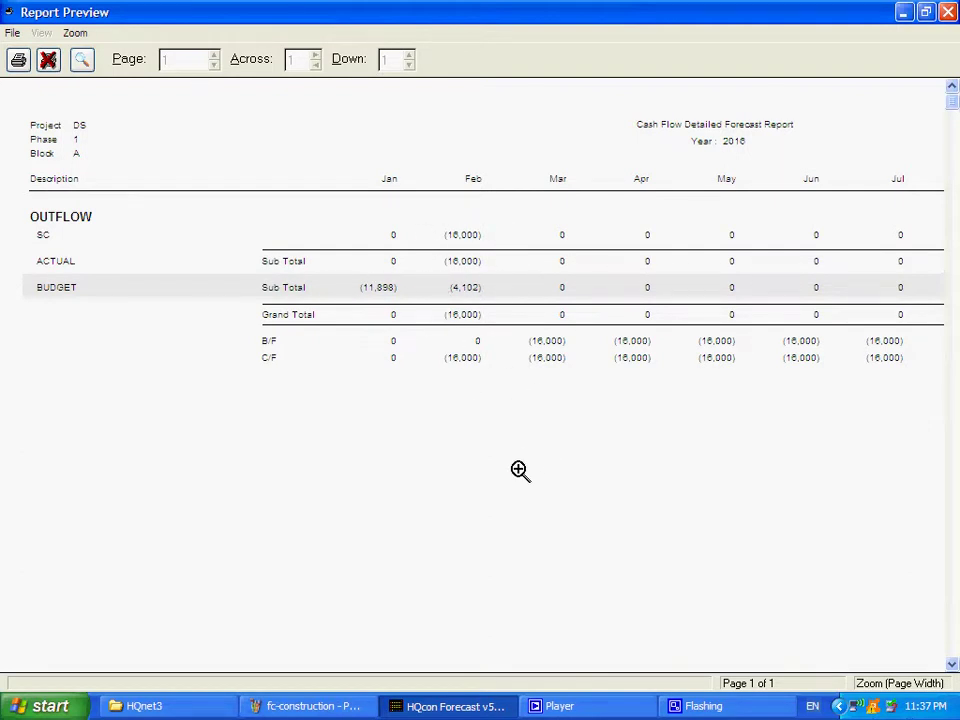
key("Escape")
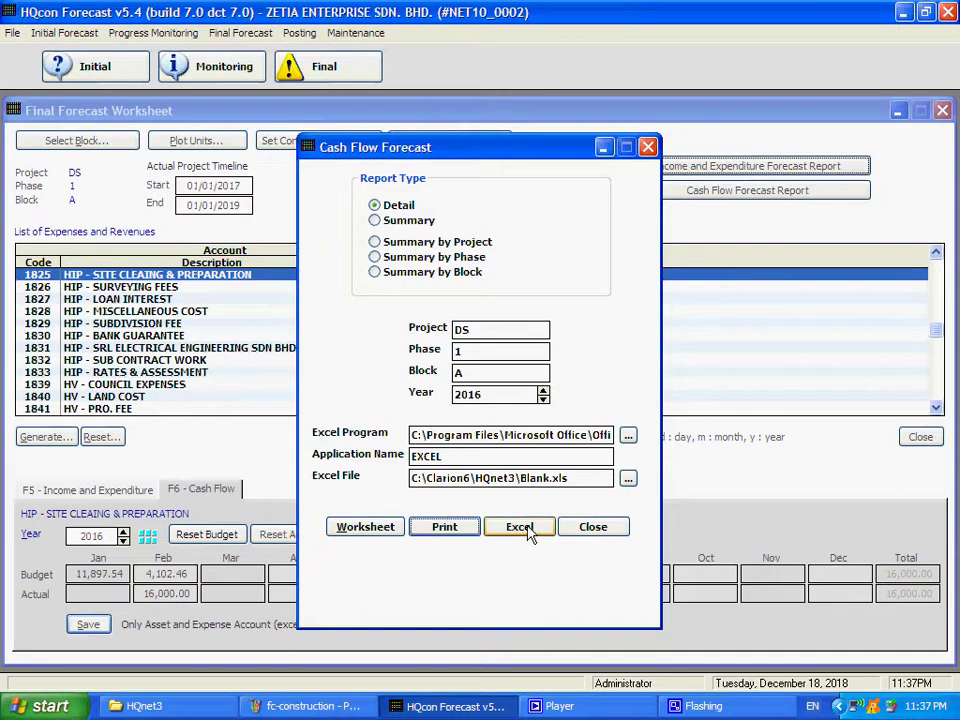
Step: Change the report type to Summary, look at its worksheet, and preview the 2016 cash flow summary forecast report enlarged
left_click(375, 220)
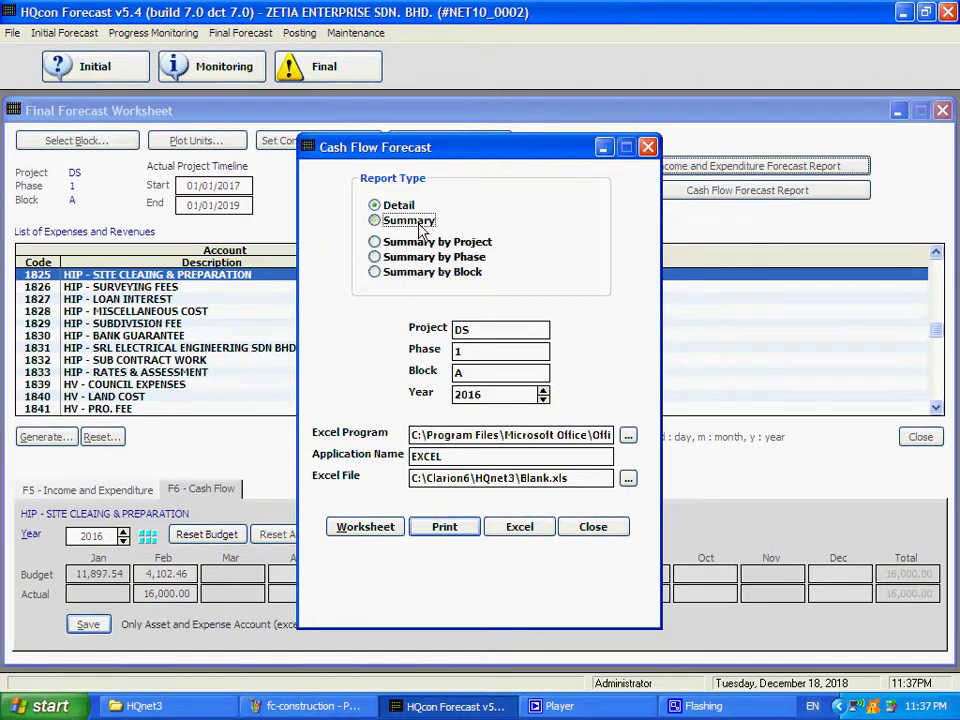
left_click(357, 527)
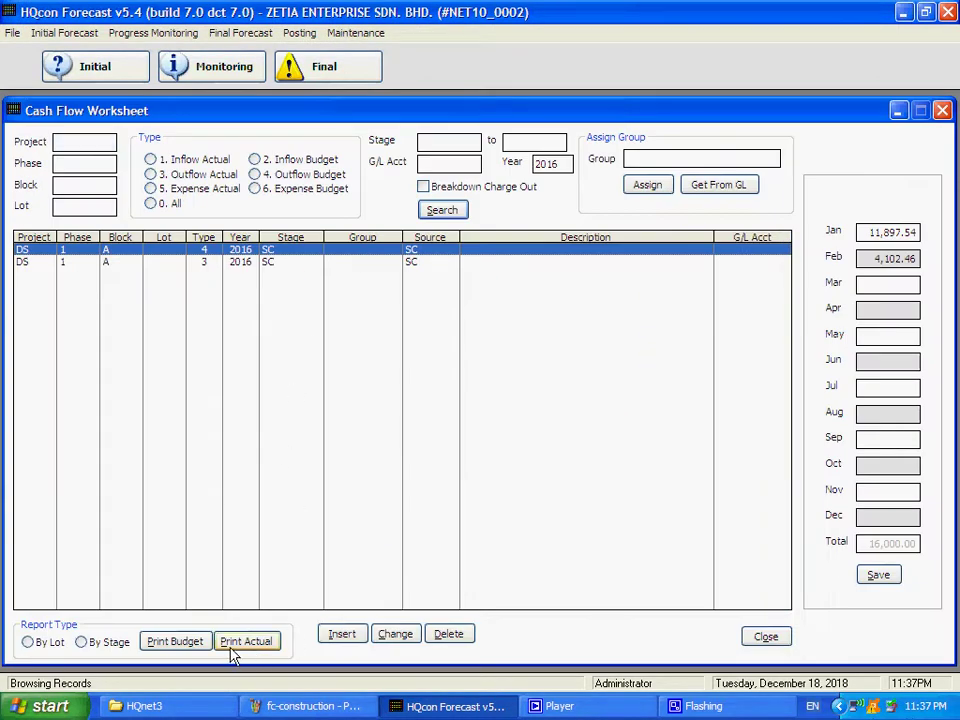
key("Escape")
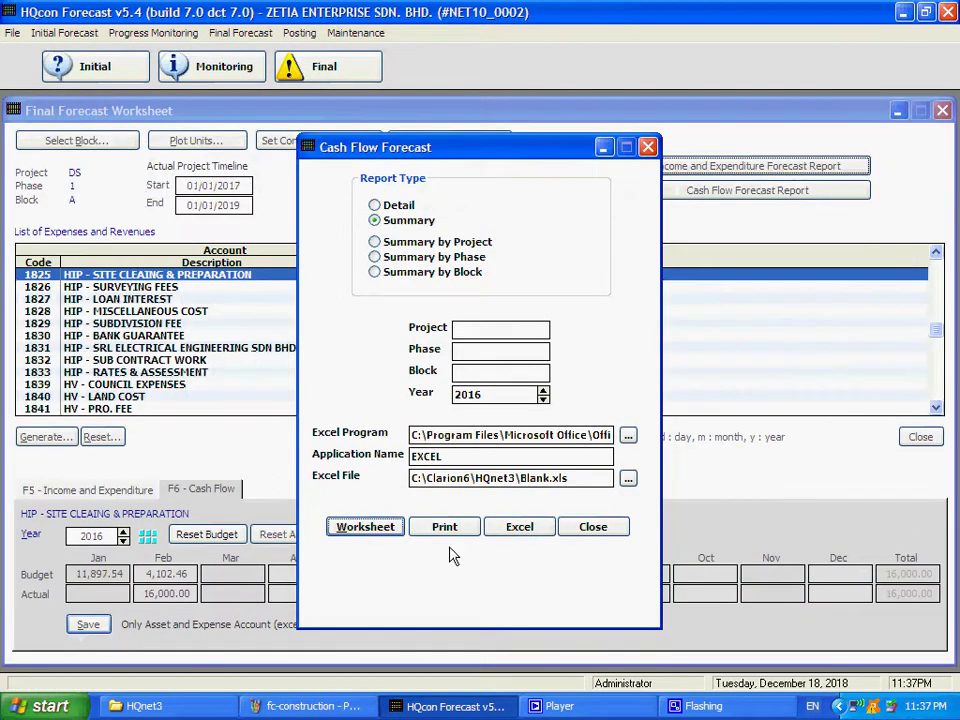
left_click(445, 527)
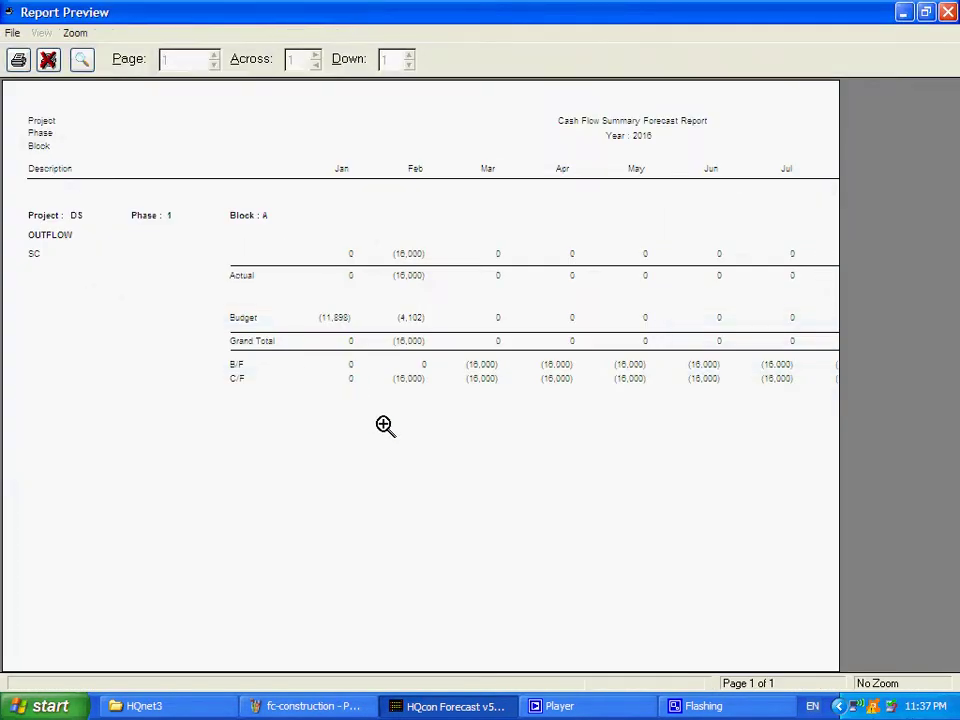
left_click(123, 250)
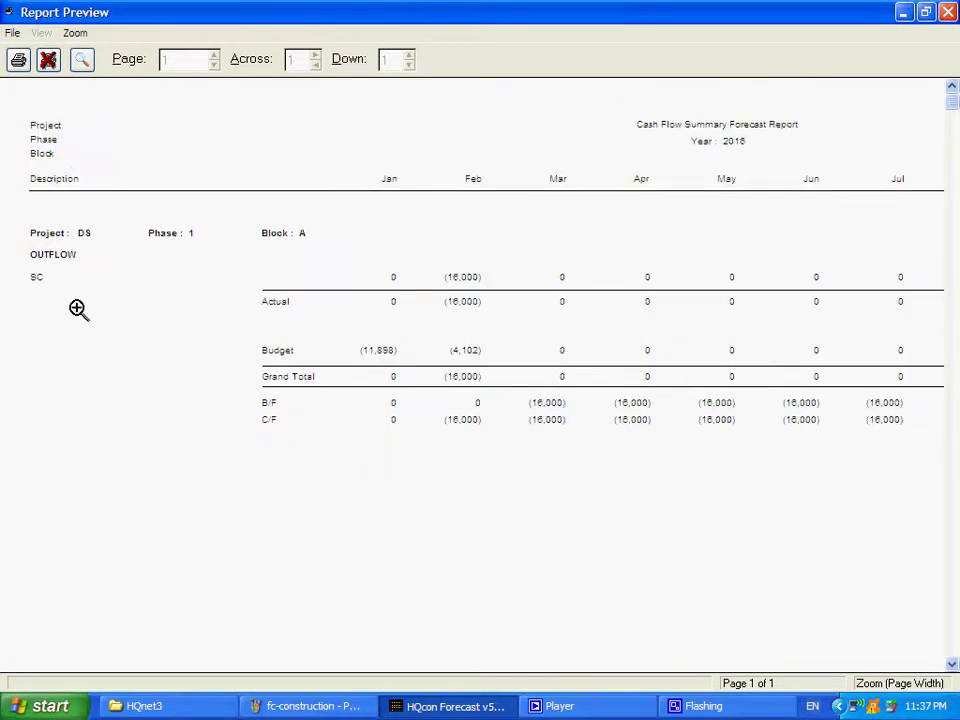
Step: Close the summary report preview, then preview the 2016 cash flow forecast as Summary by Project, enlarged, and close it
key("Escape")
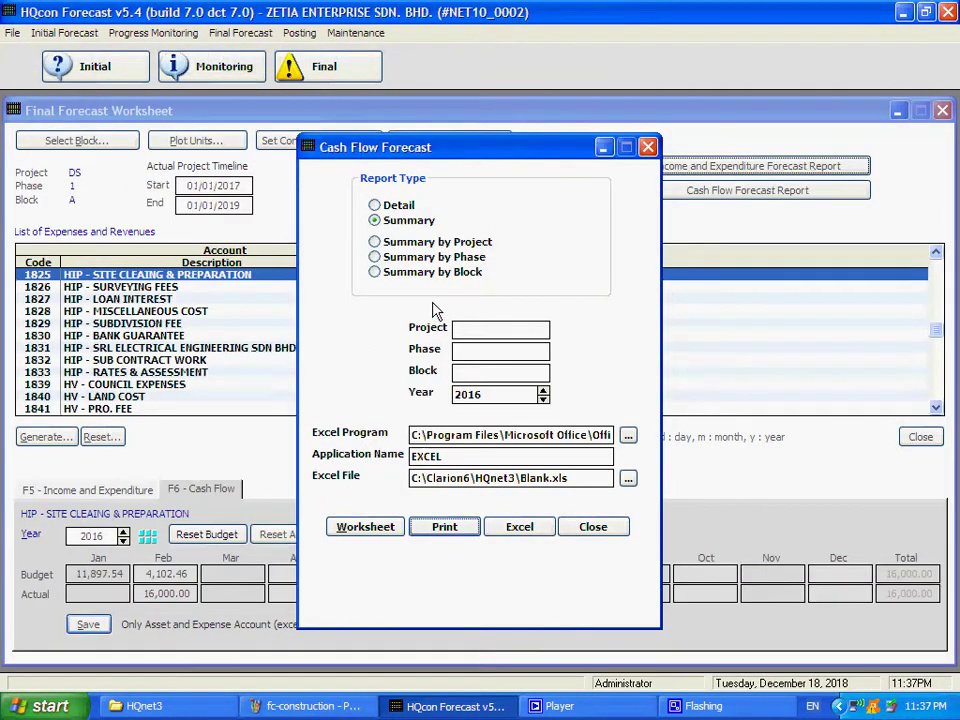
left_click(438, 243)
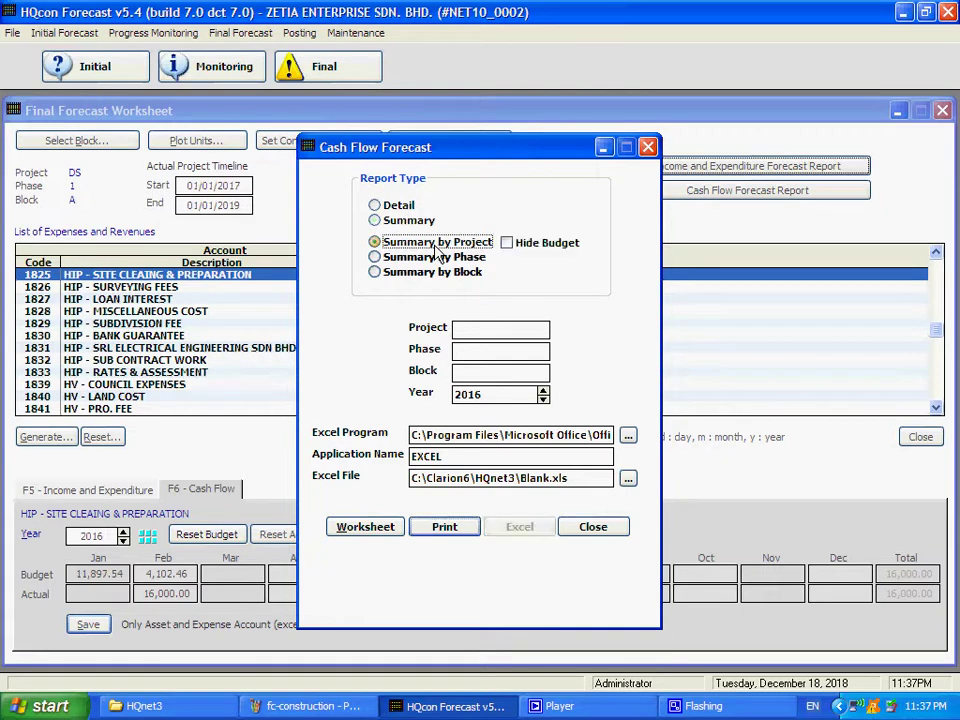
left_click(445, 526)
left_click(319, 311)
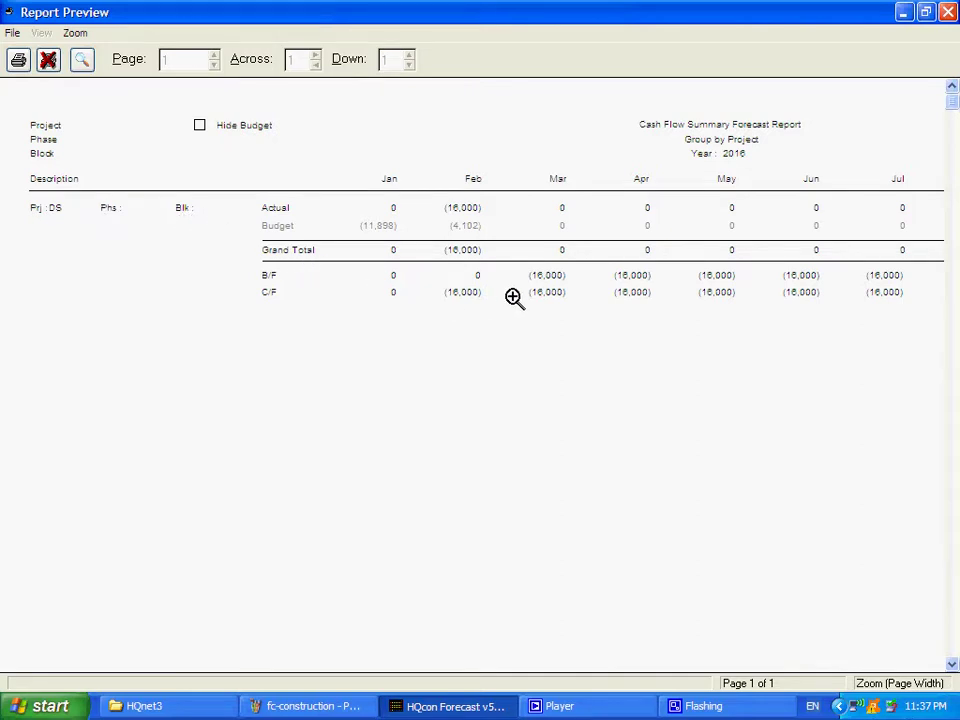
key("Escape")
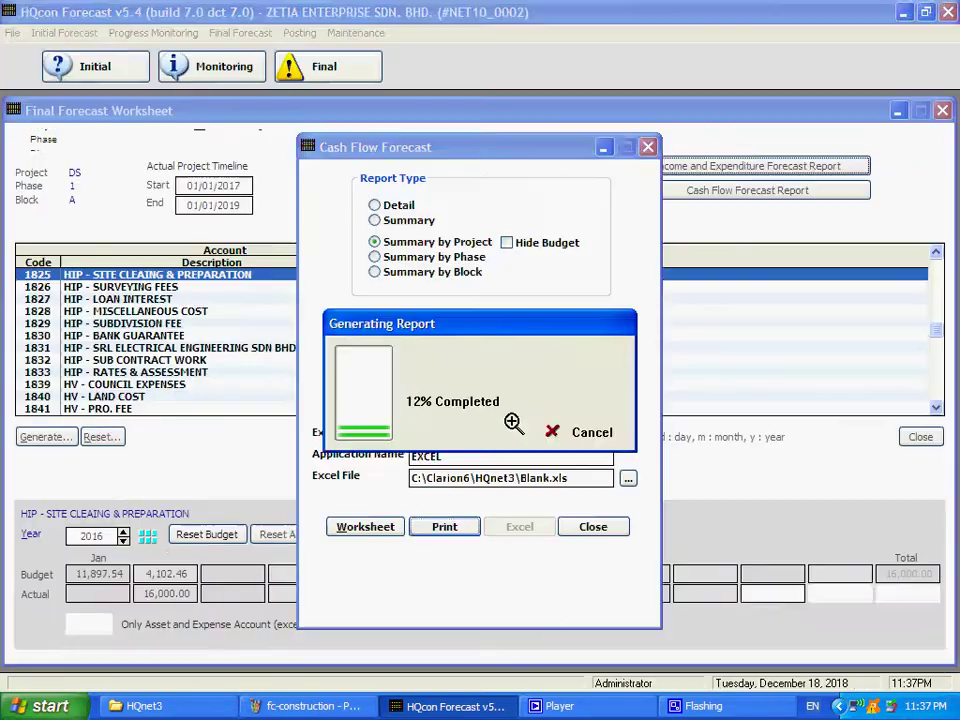
Step: Change the report type to Summary by Phase, preview the 2016 cash flow forecast enlarged, and close the preview
left_click(420, 260)
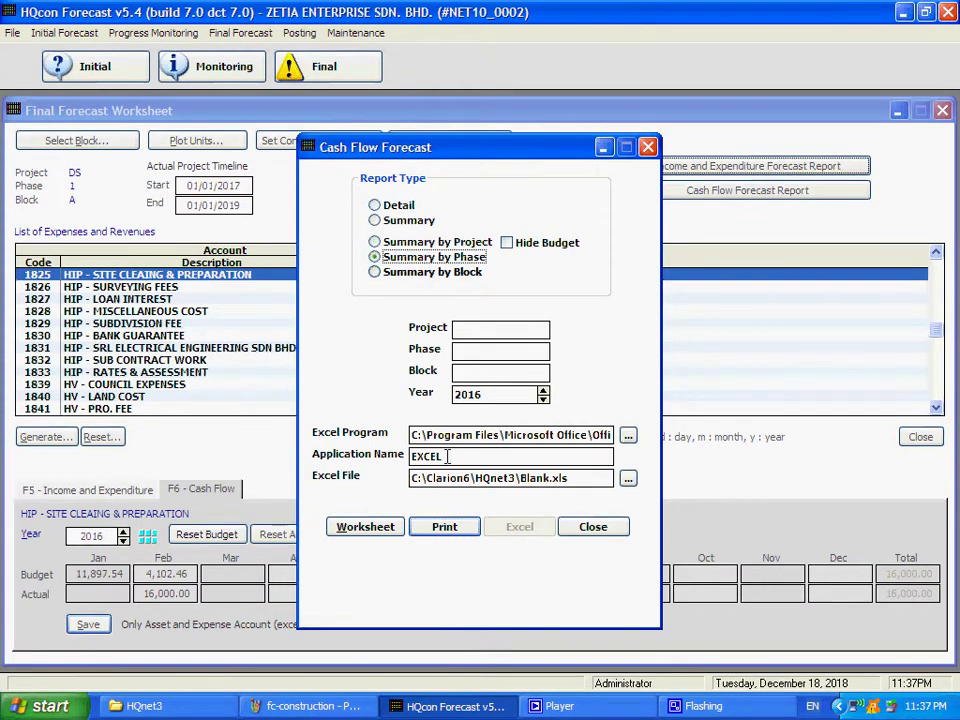
left_click(439, 530)
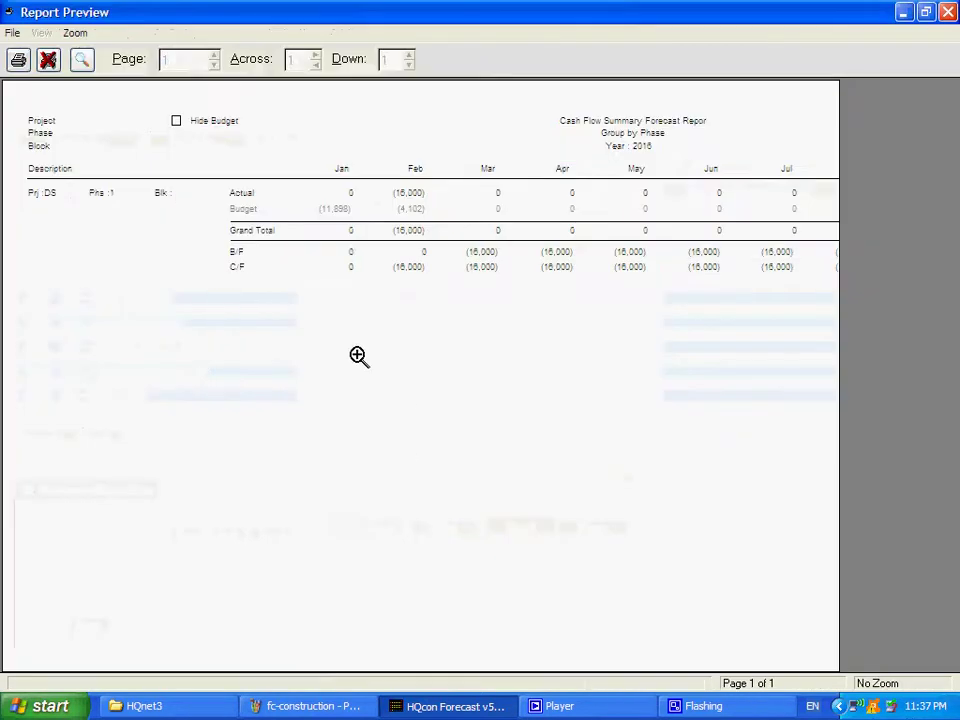
left_click(285, 257)
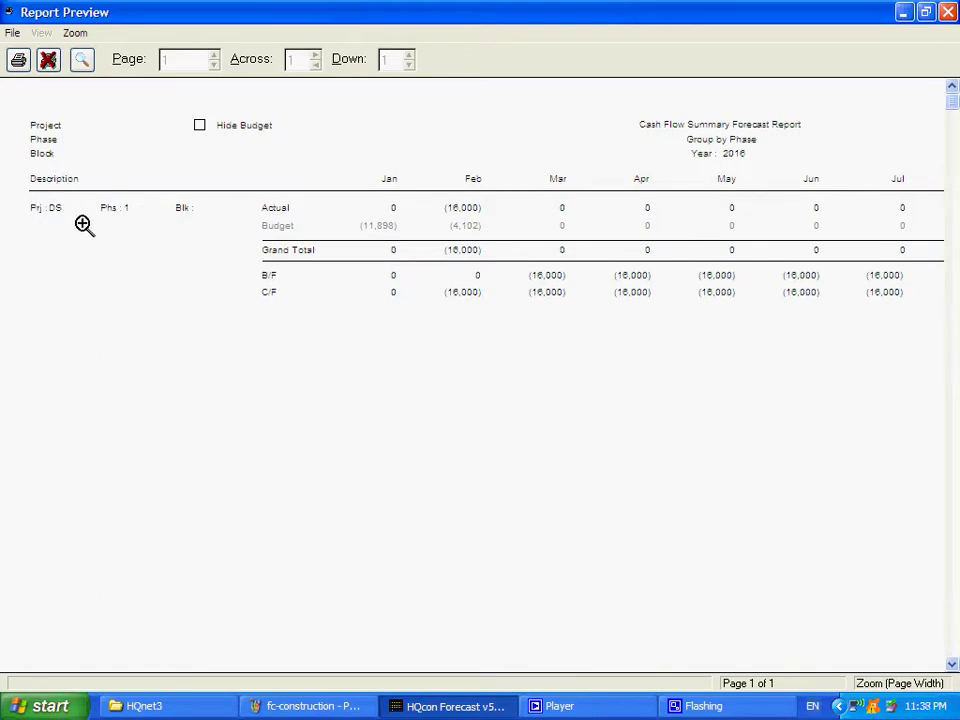
key("Escape")
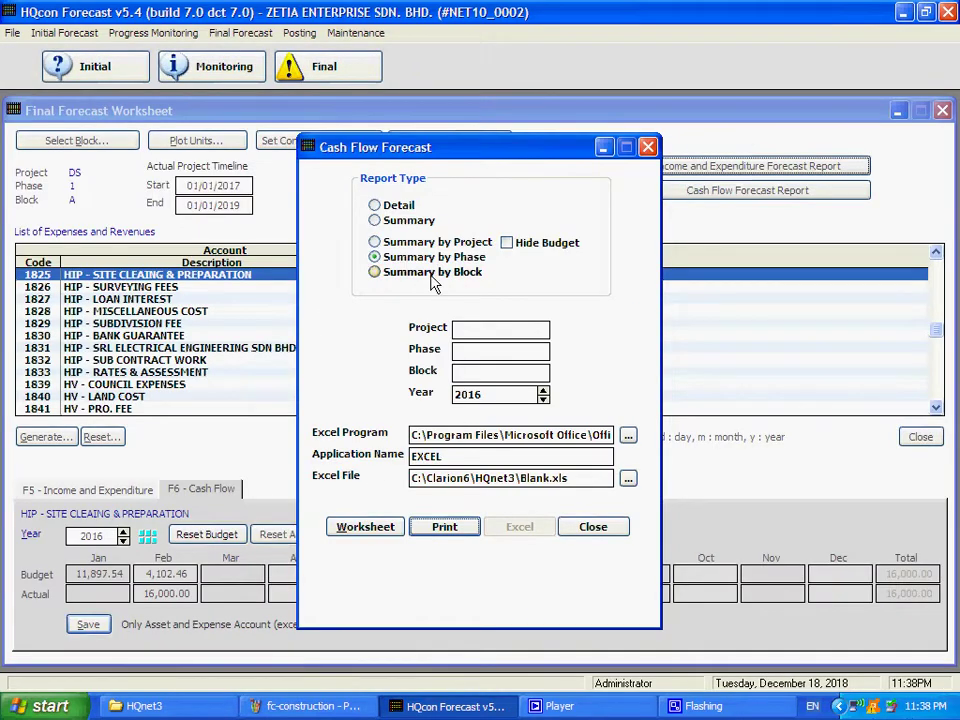
Step: Preview the 2016 cash flow forecast as Summary by Block, enlarged, and close both the preview and the Cash Flow Forecast window
left_click(430, 272)
left_click(444, 527)
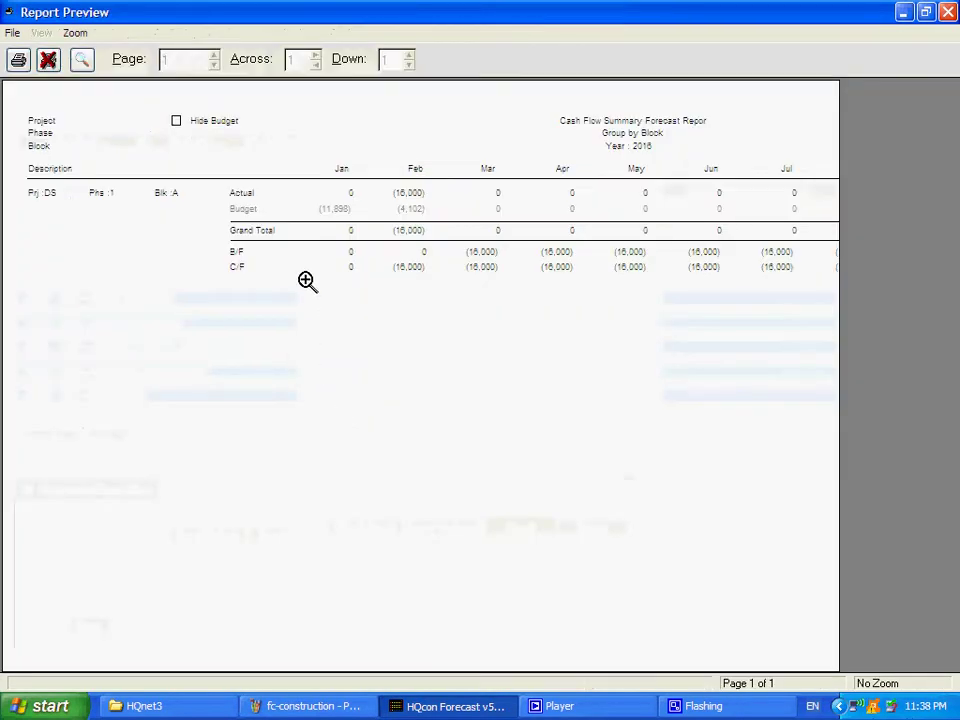
left_click(242, 188)
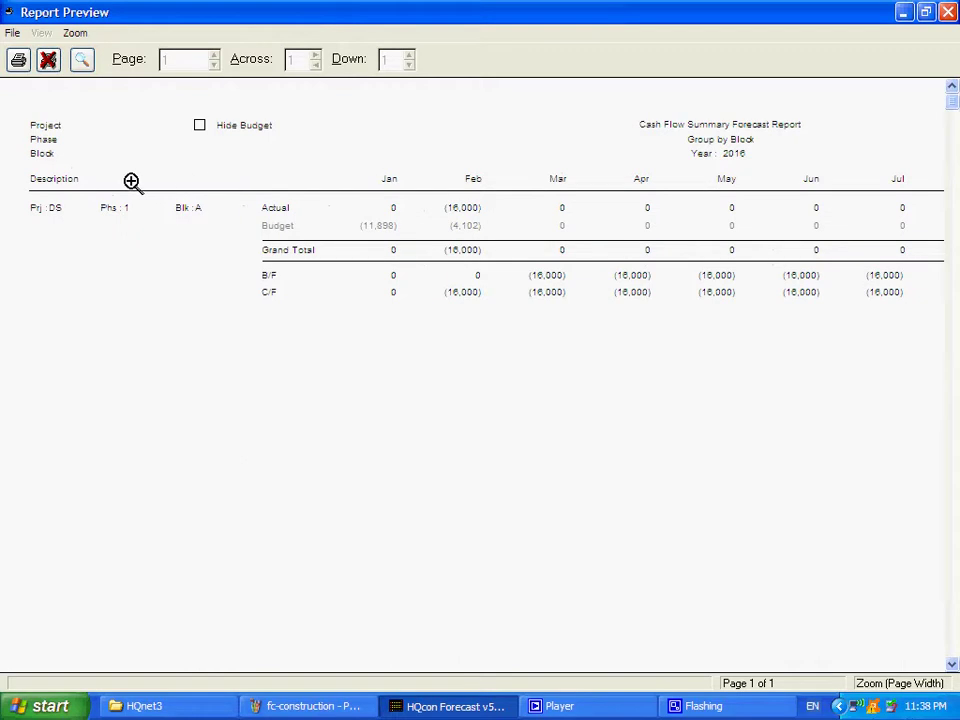
key("Escape")
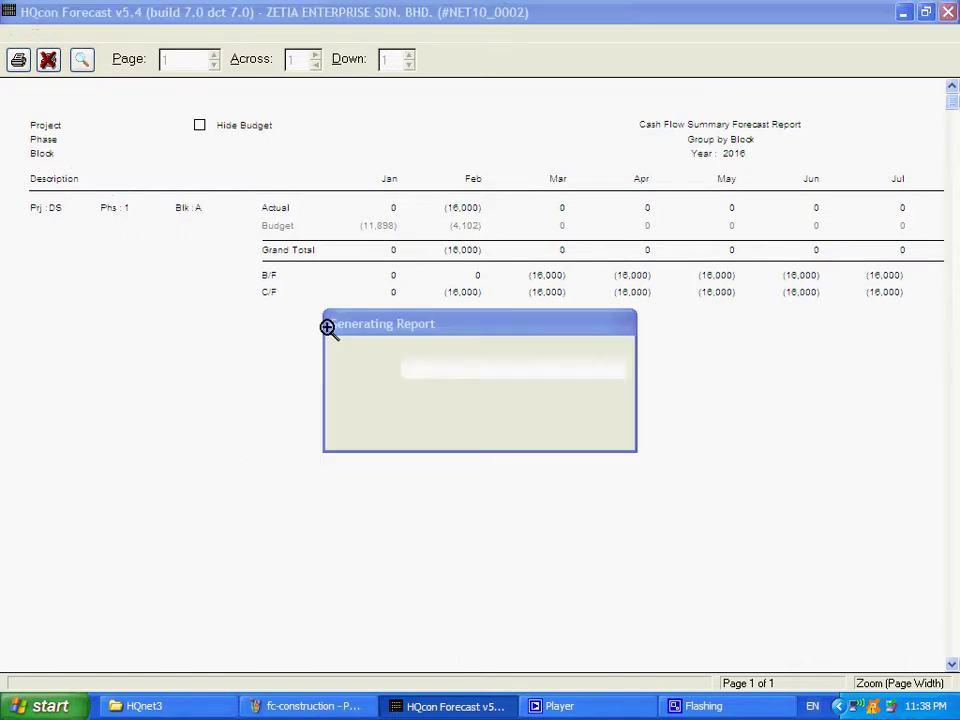
key("Escape")
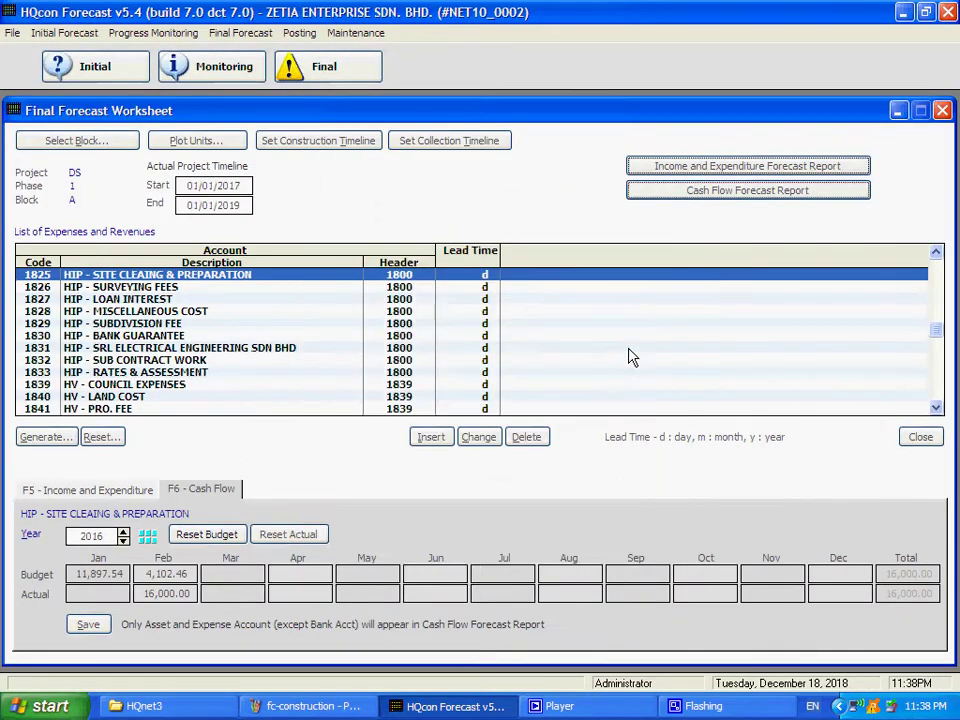
Step: Export the detail Cash Flow Forecast Report for project DS, phase 1, block A, year 2016 to Excel and widen the Feb, Mar and Apr columns
left_click(686, 190)
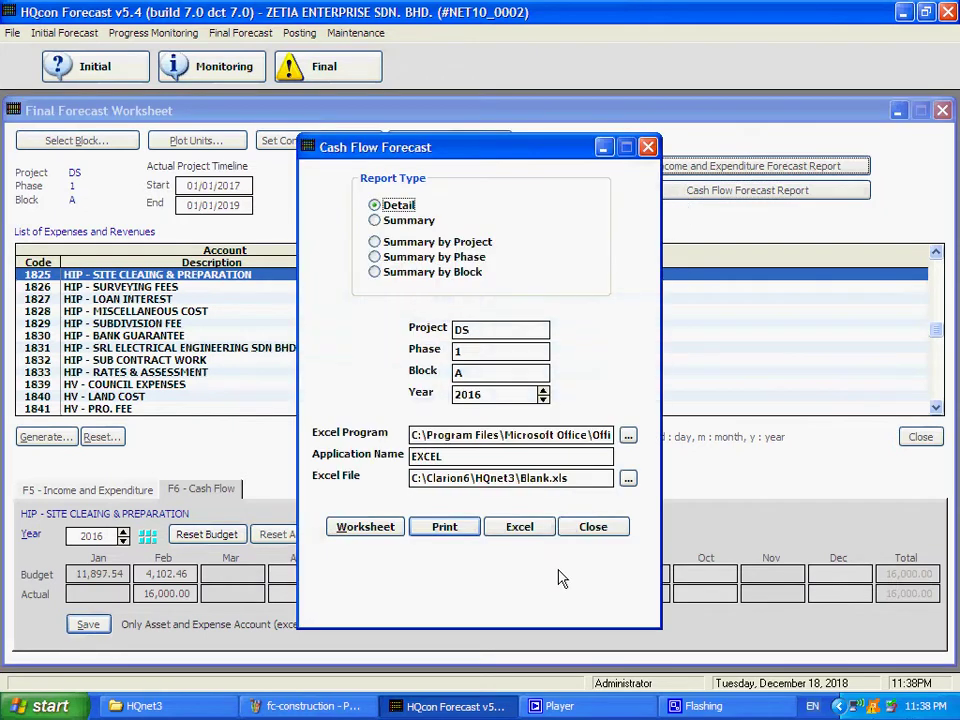
left_click(516, 531)
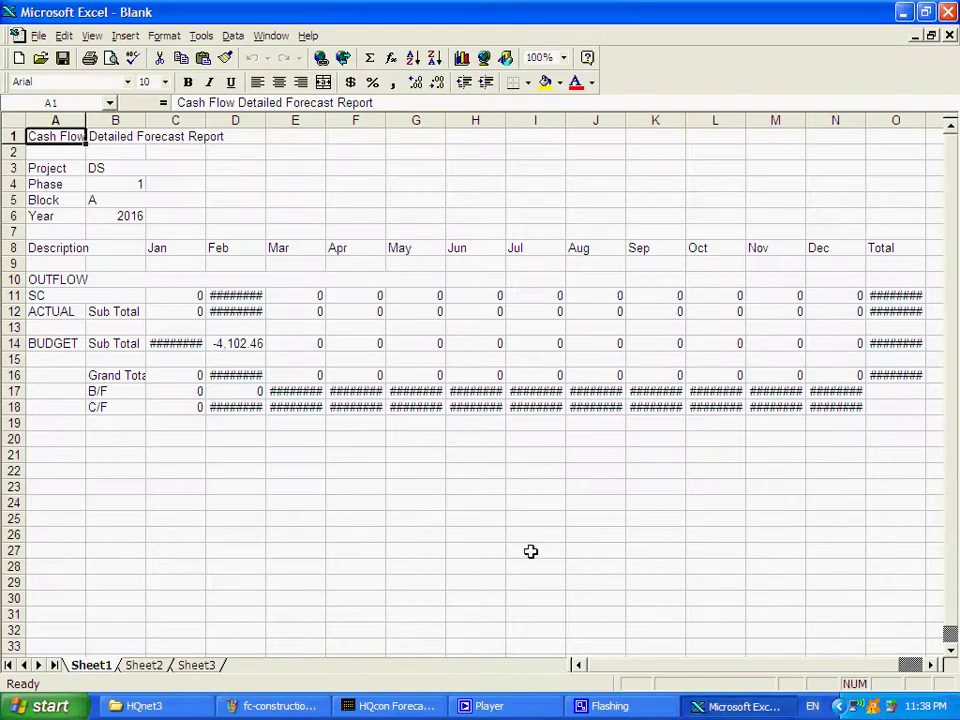
left_click_drag(266, 122, 279, 121)
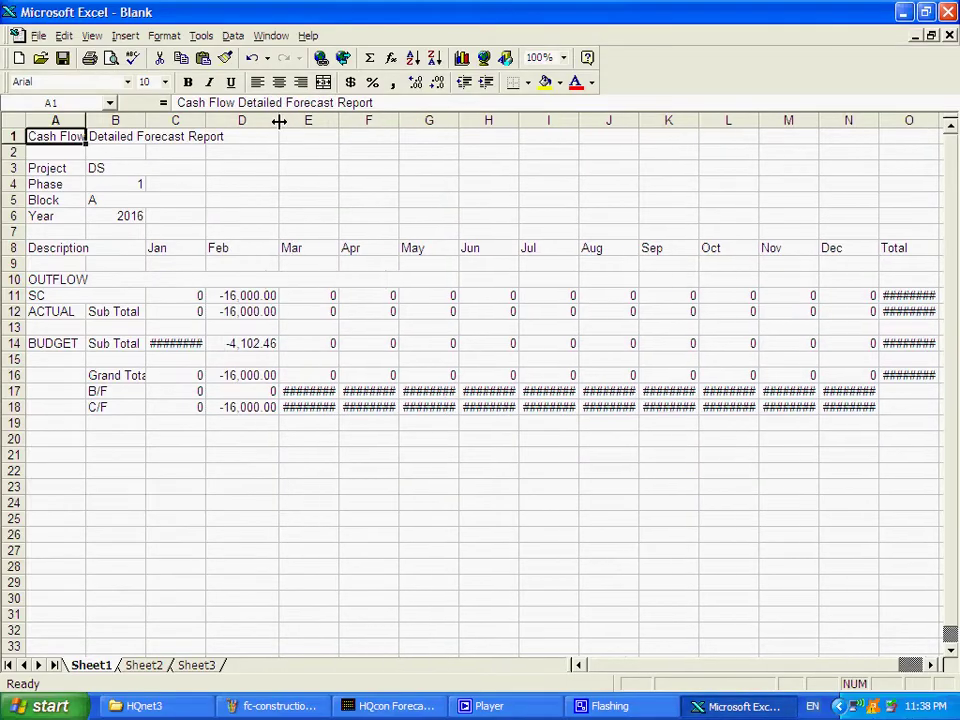
left_click_drag(340, 121, 423, 120)
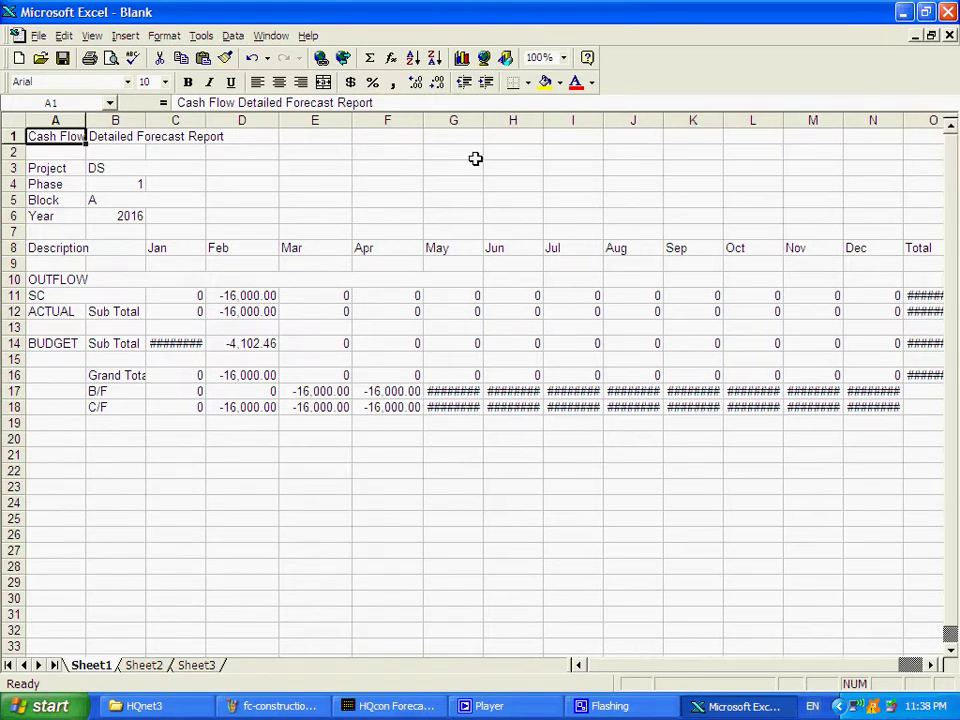